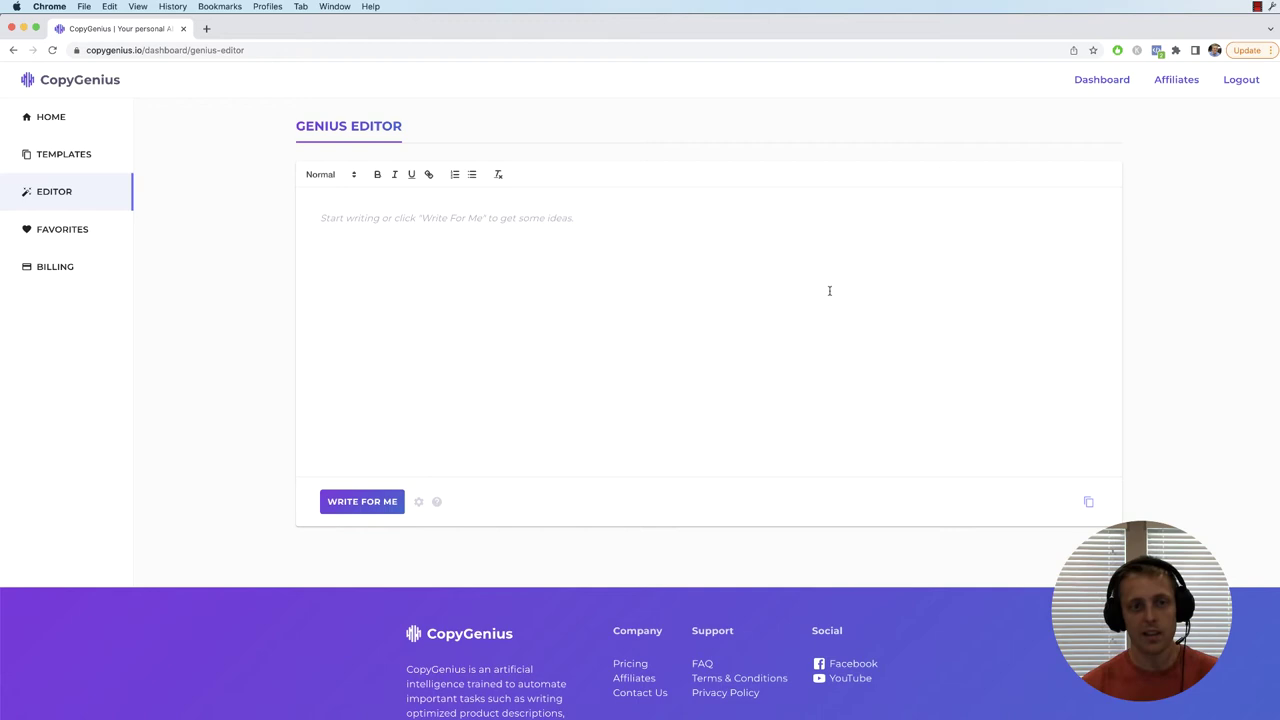
Type a test word 'Topic', try Heading 3 on it, then undo the formatting.
left_click(776, 284)
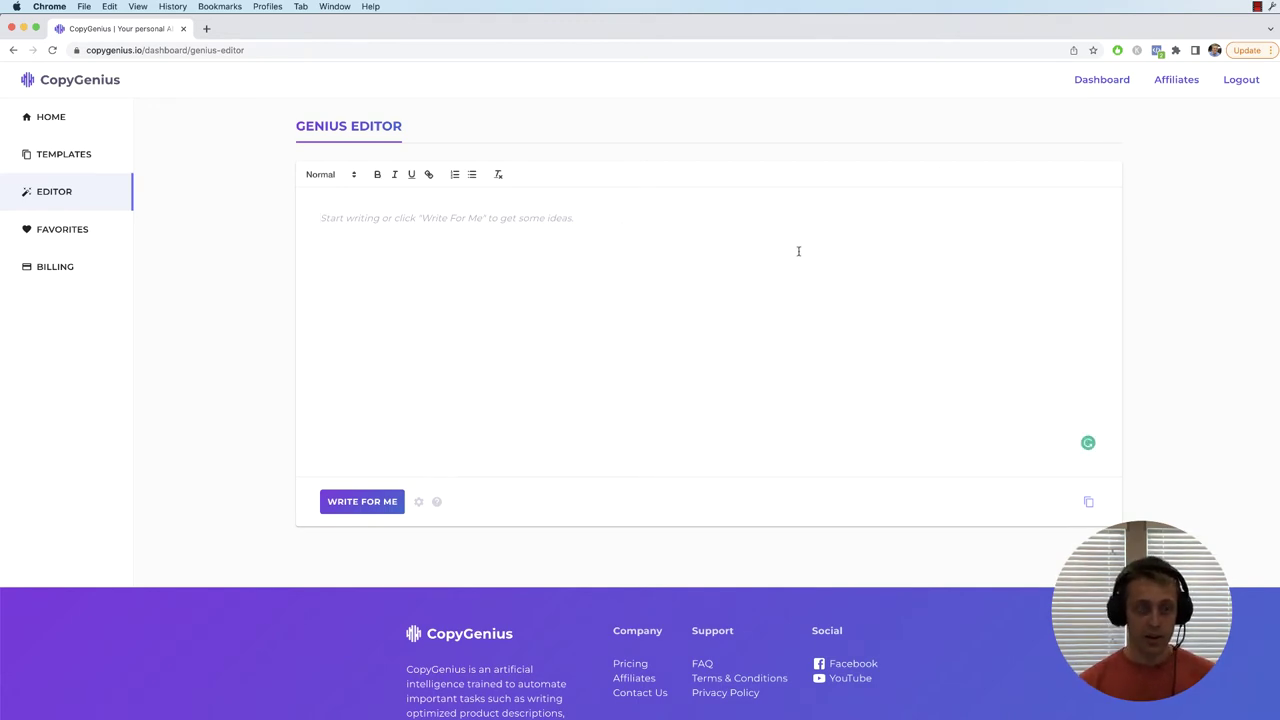
type("Topic")
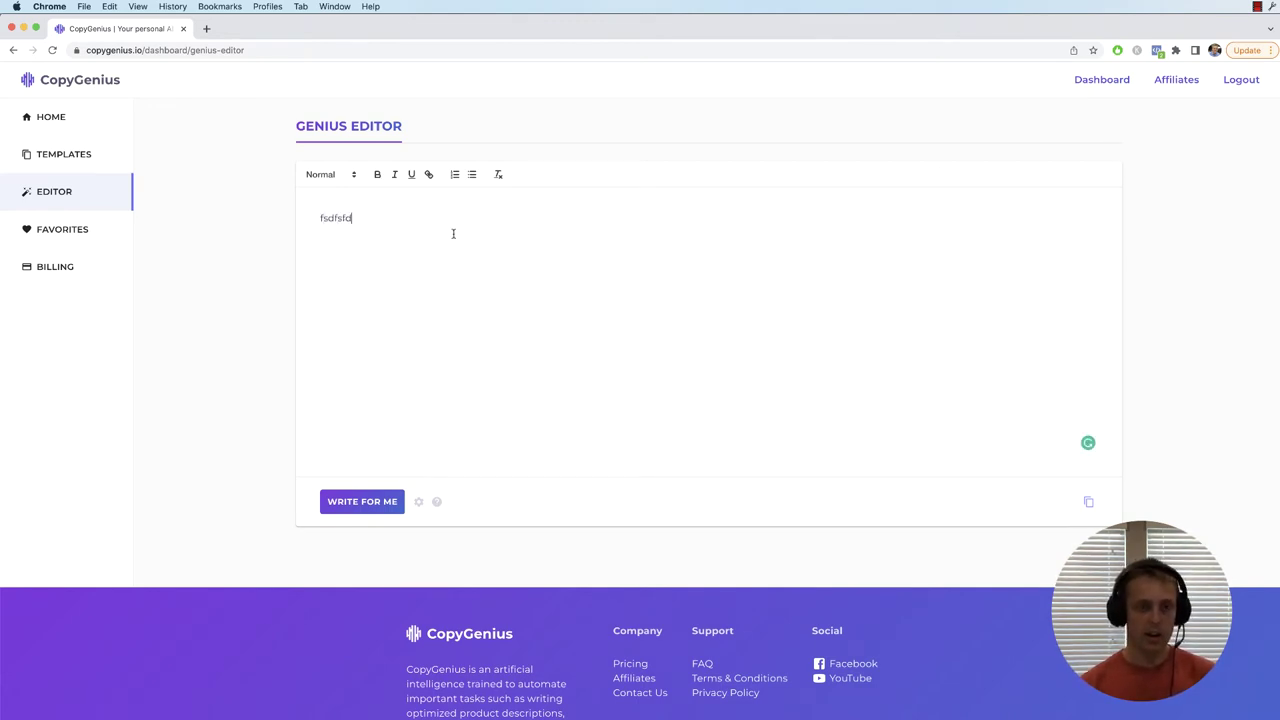
left_click_drag(451, 234, 266, 203)
left_click(352, 177)
left_click(354, 251)
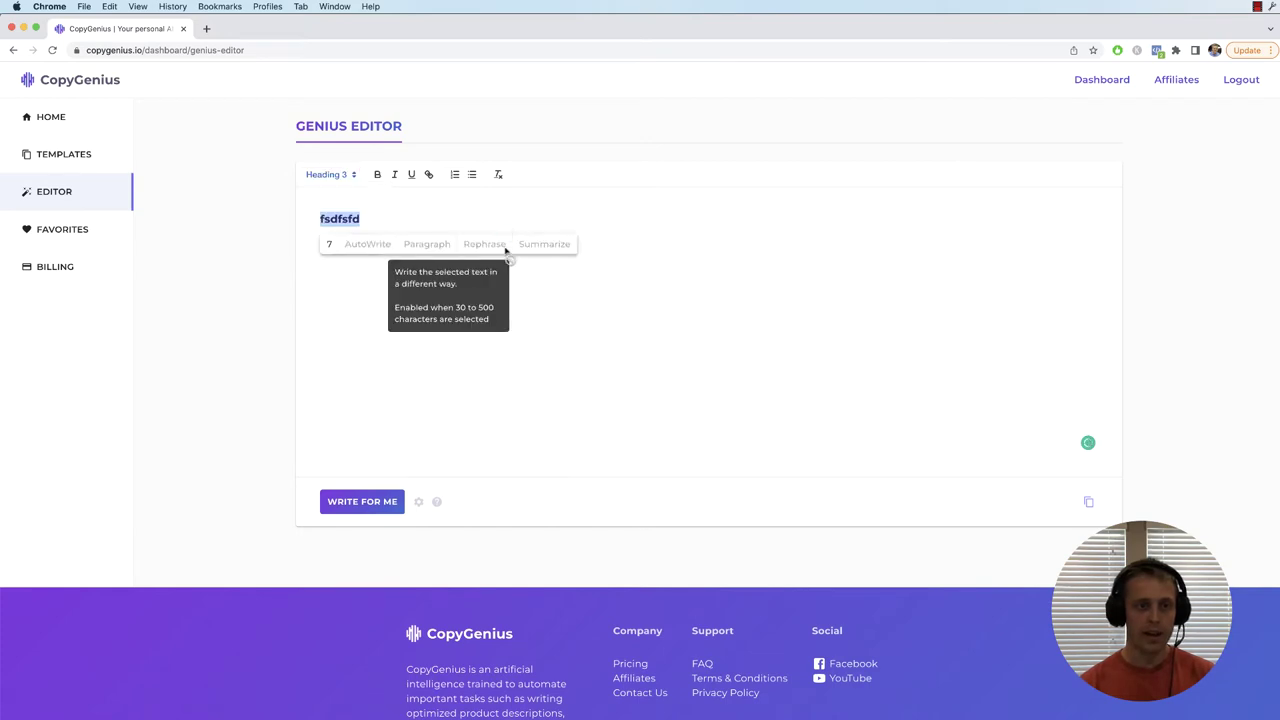
left_click(463, 217)
key("super+z")
key("super+z")
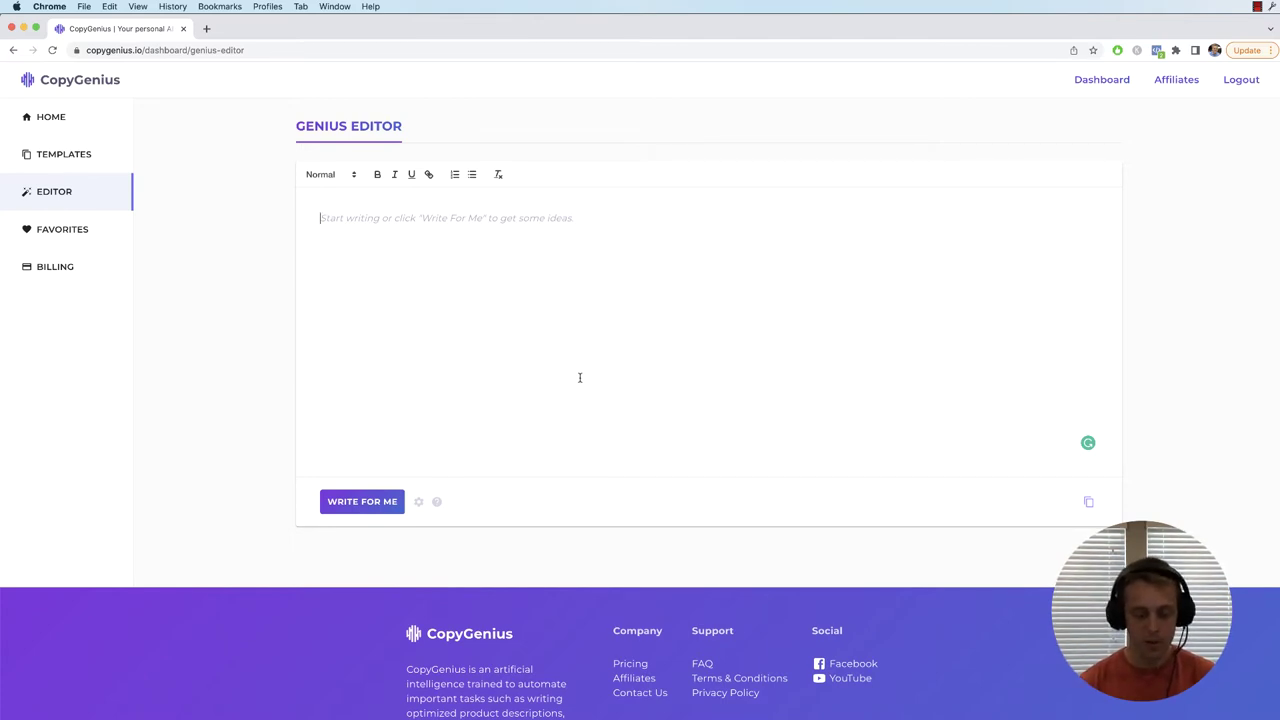
Type 'A mysterious cowboy enters the town one foggy evening,' and have the AI continue it at Paragraph length.
type("A")
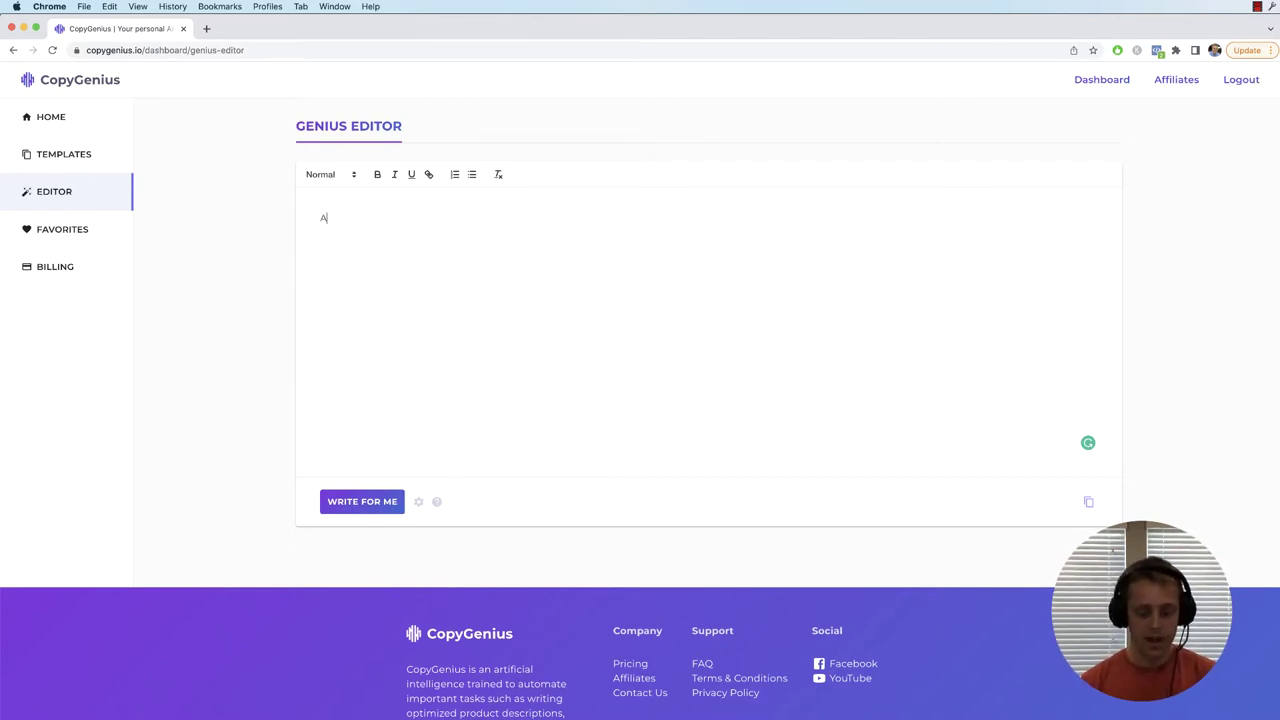
type(" mysteri")
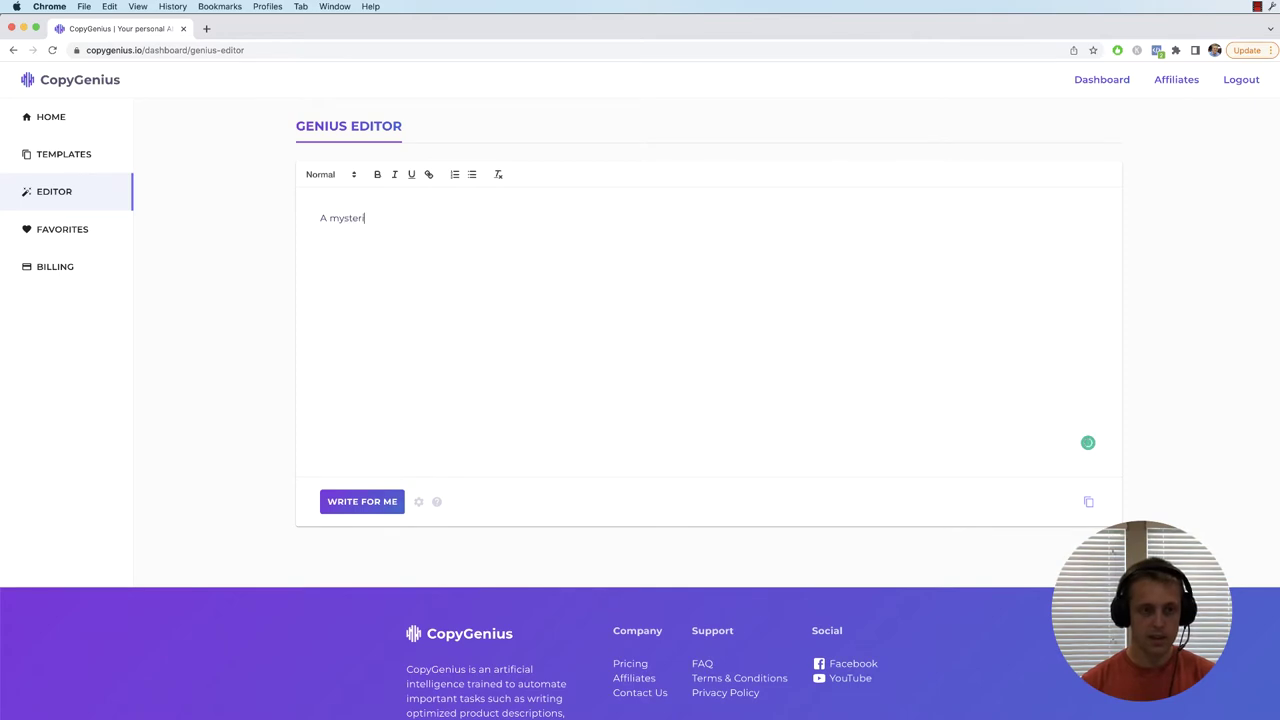
type("ous cowboy e")
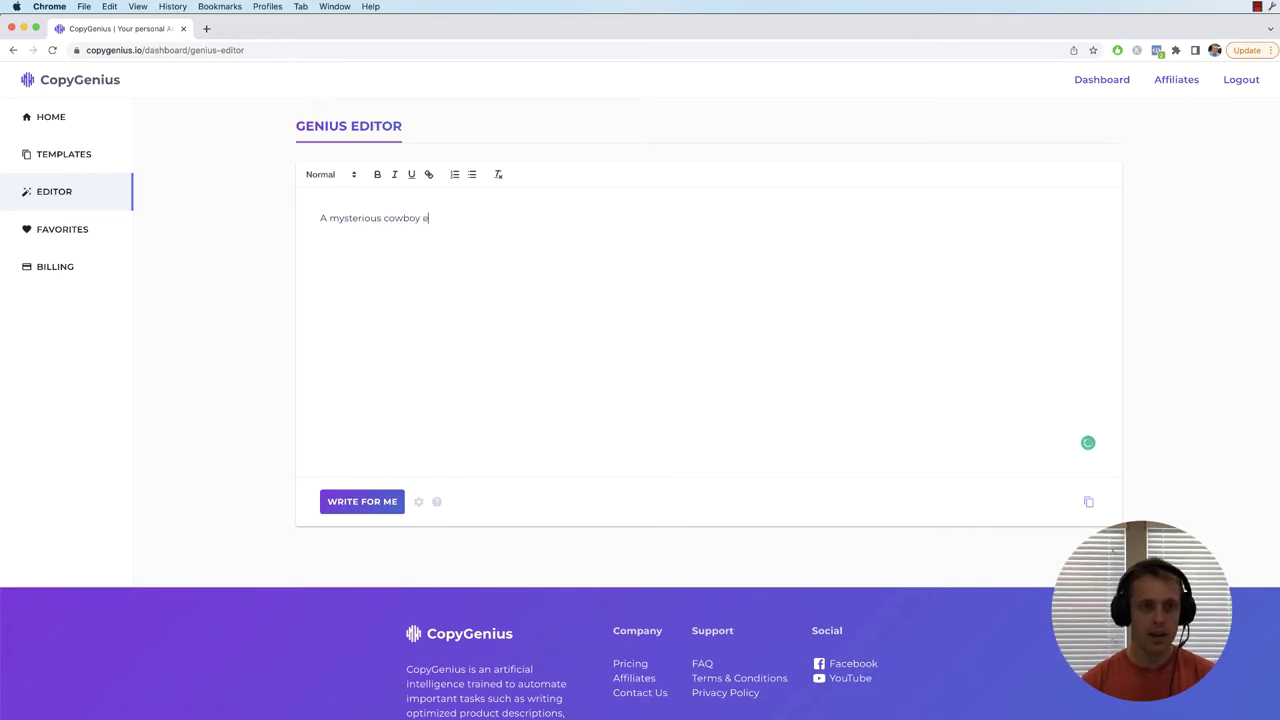
type("nters the town o")
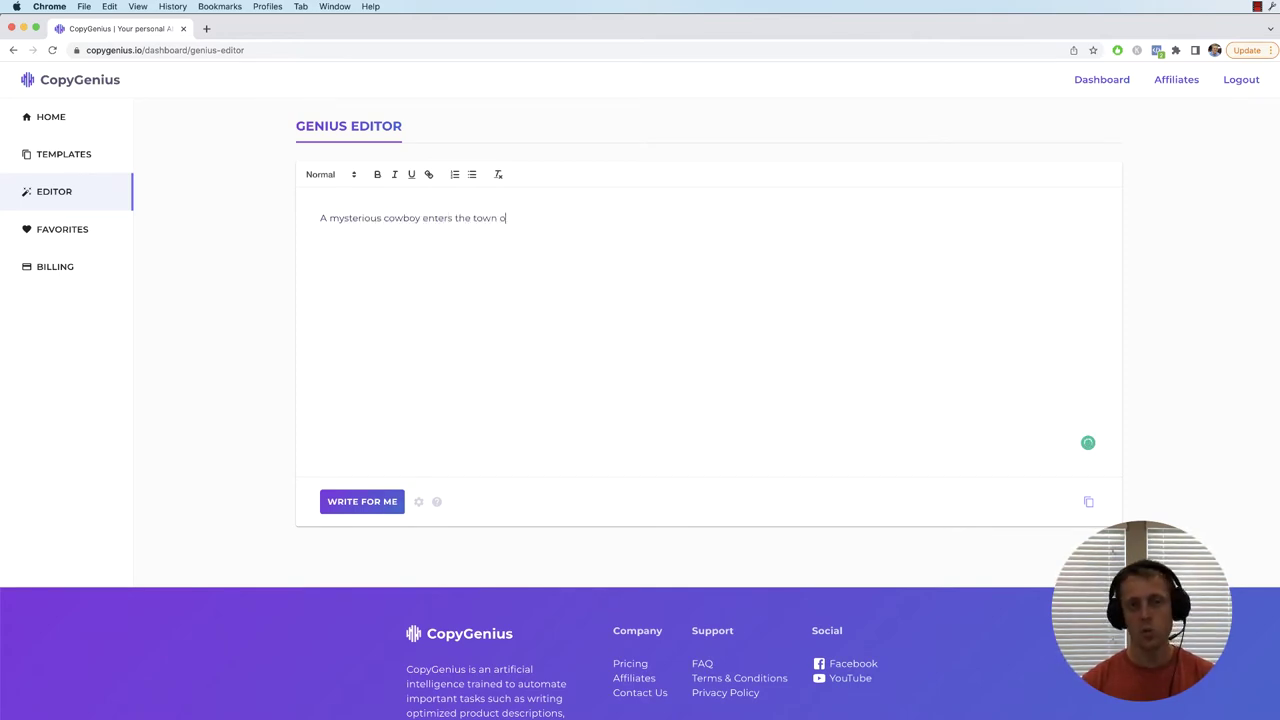
type("ne foggy eveni")
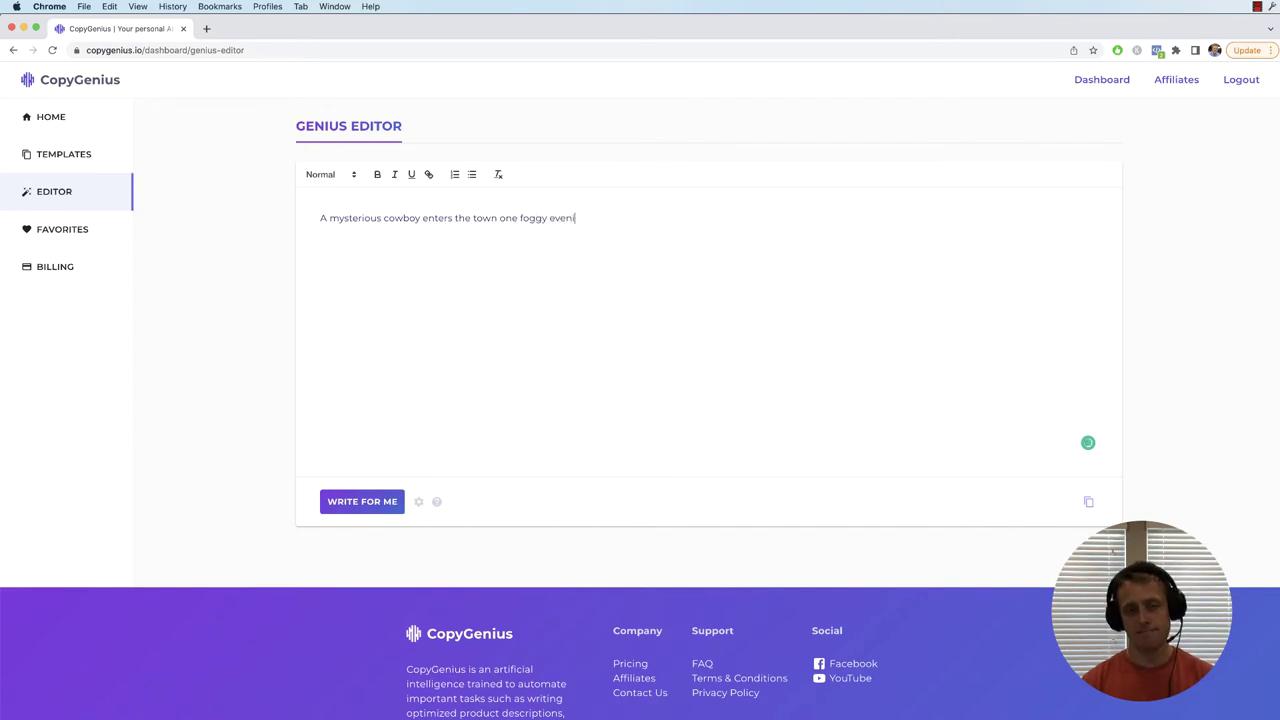
type("ng,")
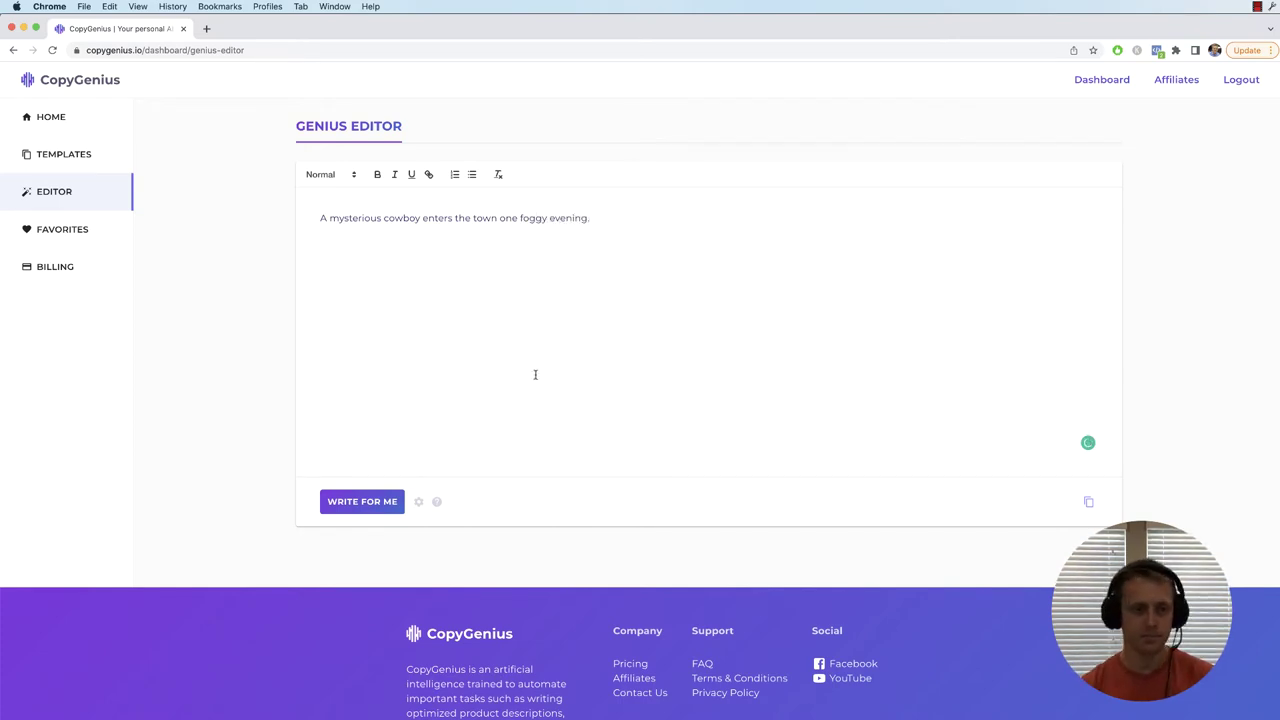
left_click(418, 501)
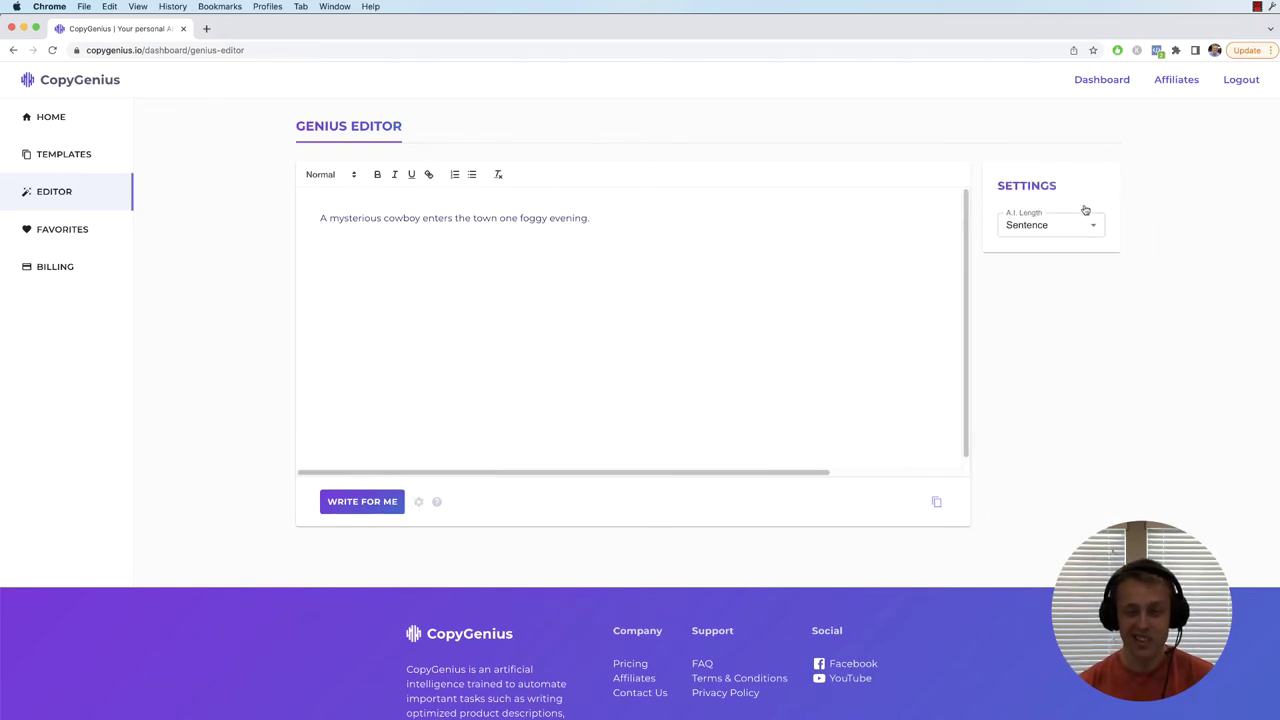
left_click(1060, 226)
left_click(1054, 274)
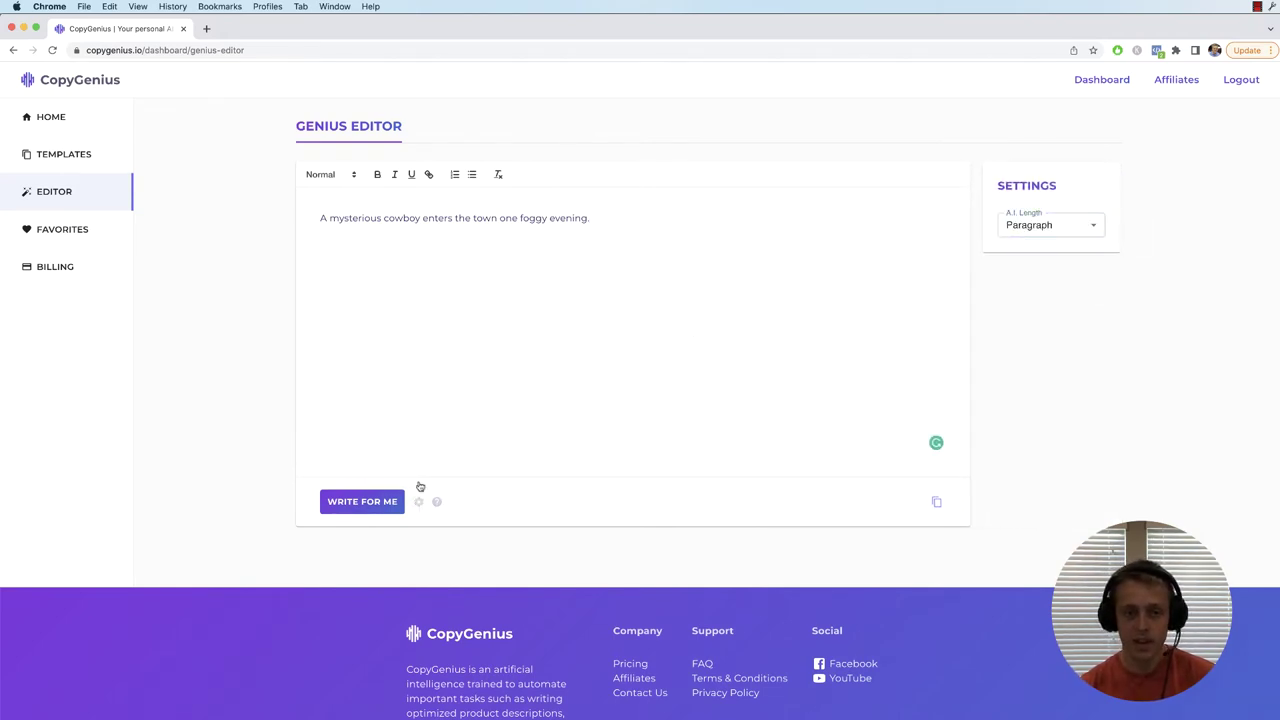
left_click(380, 503)
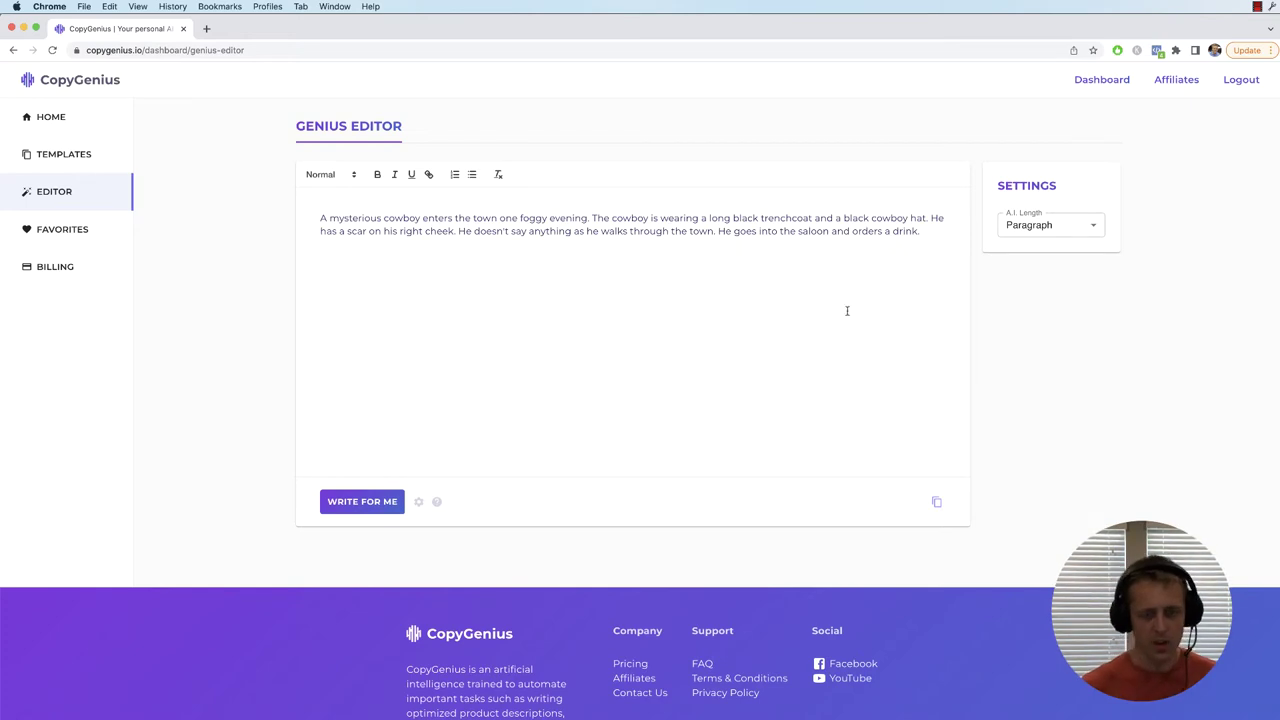
left_click(934, 233)
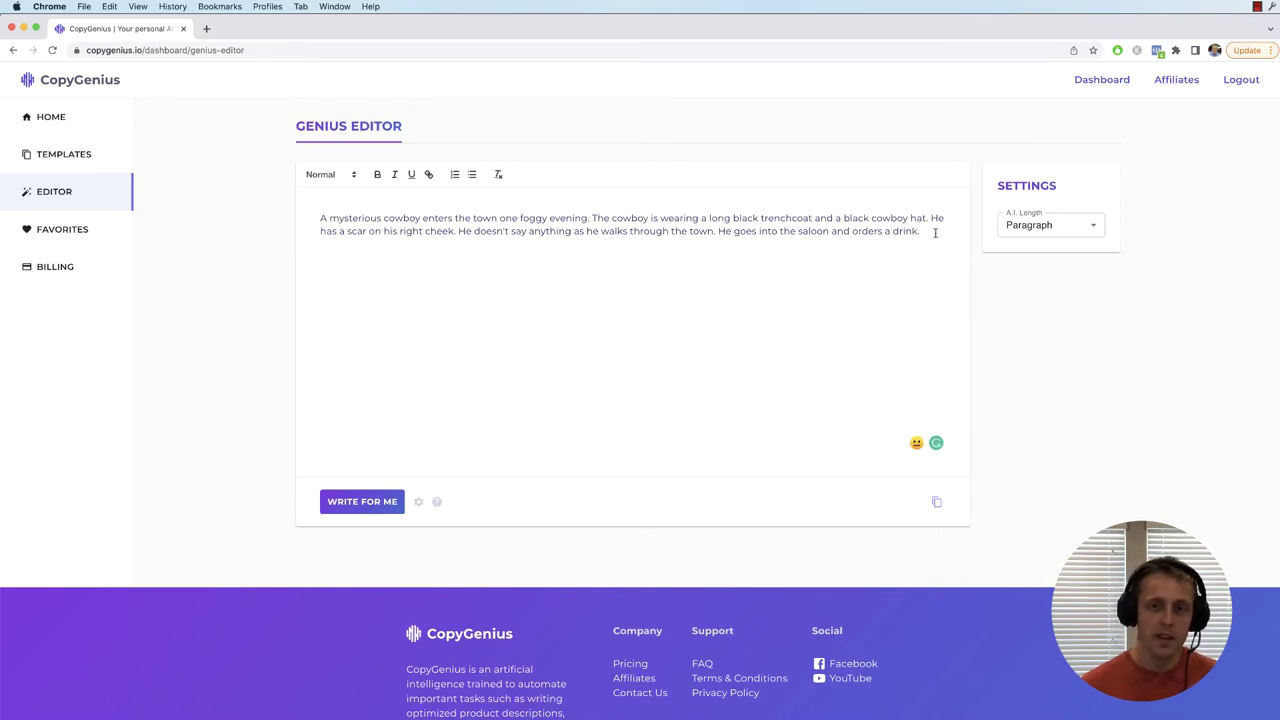
left_click_drag(921, 231, 321, 214)
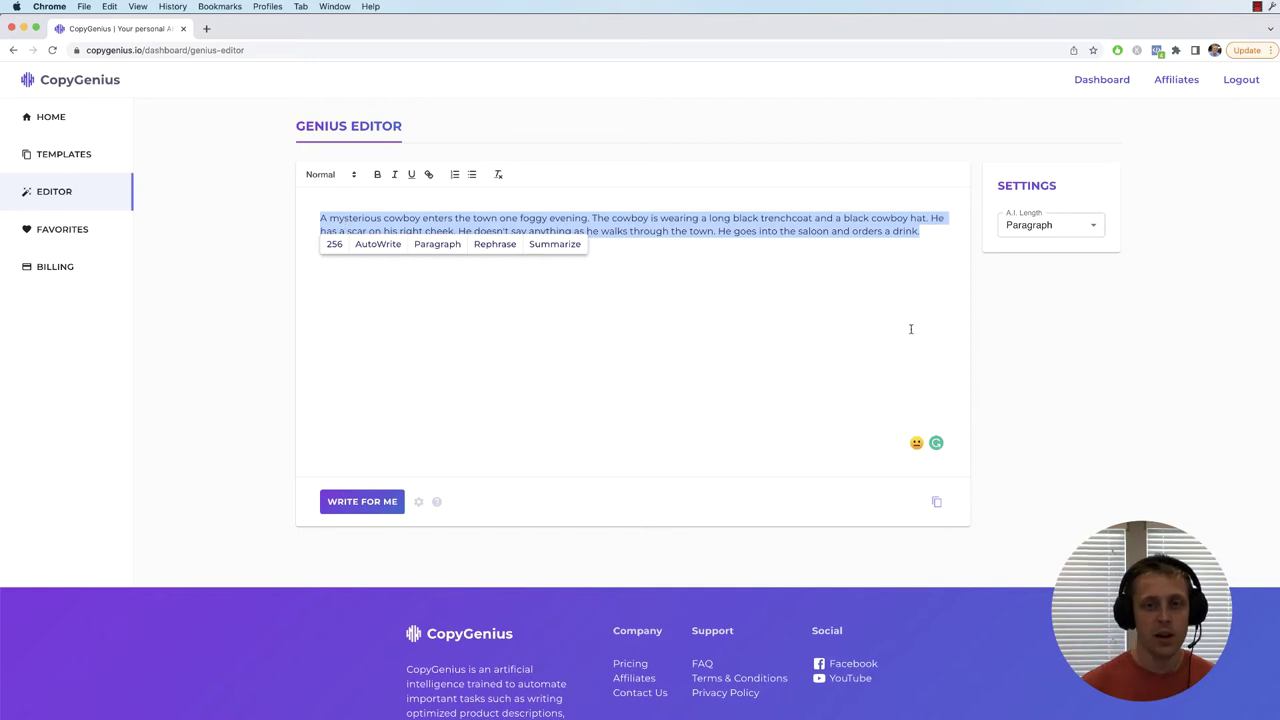
left_click(747, 292)
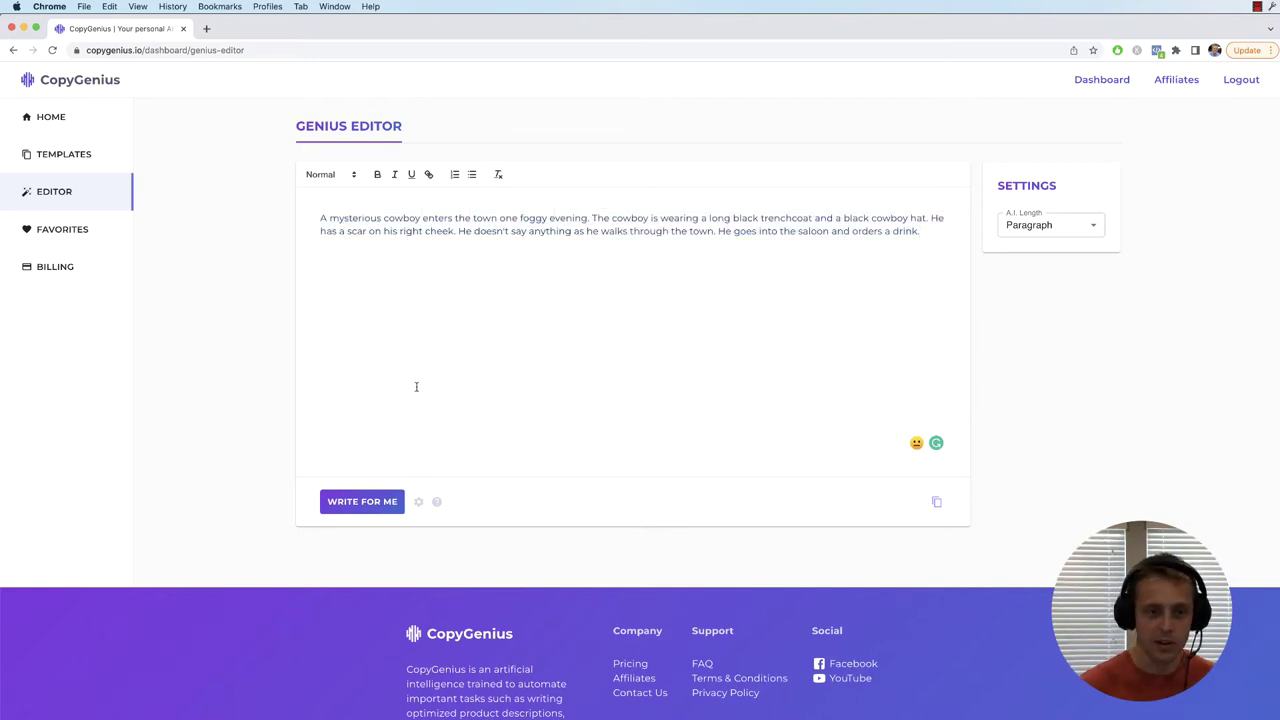
left_click_drag(593, 217, 921, 231)
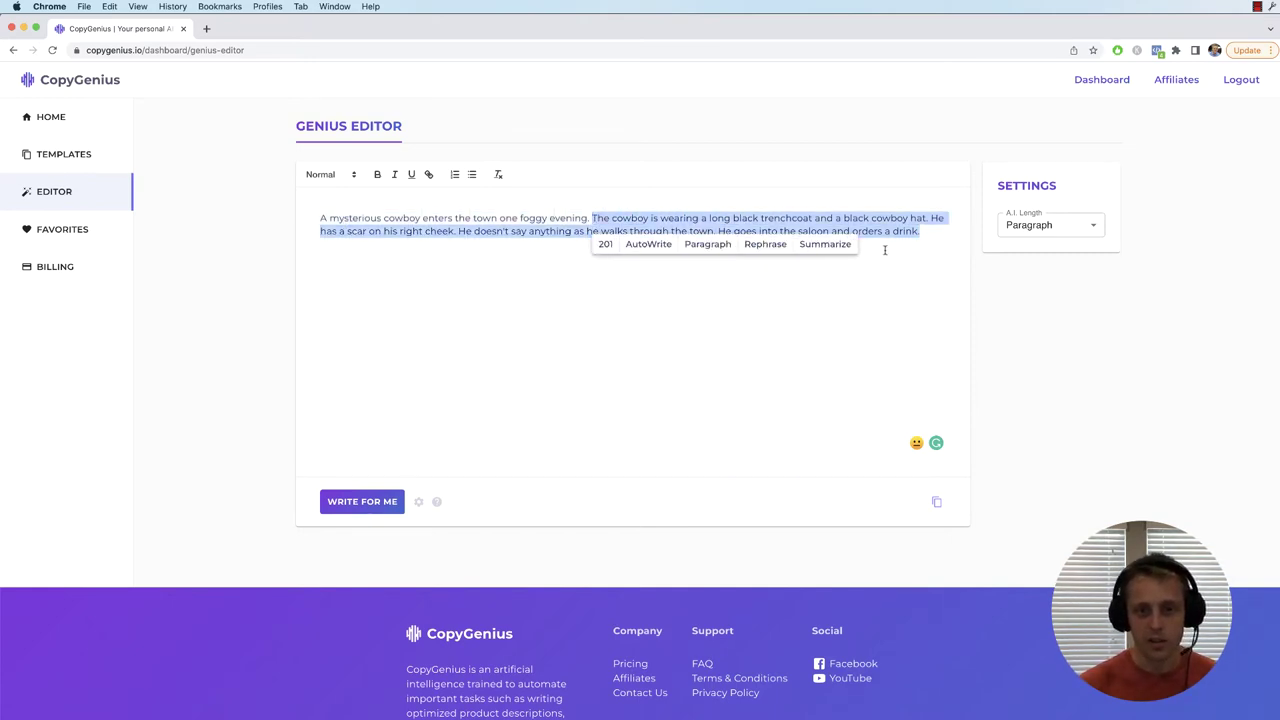
left_click(723, 266)
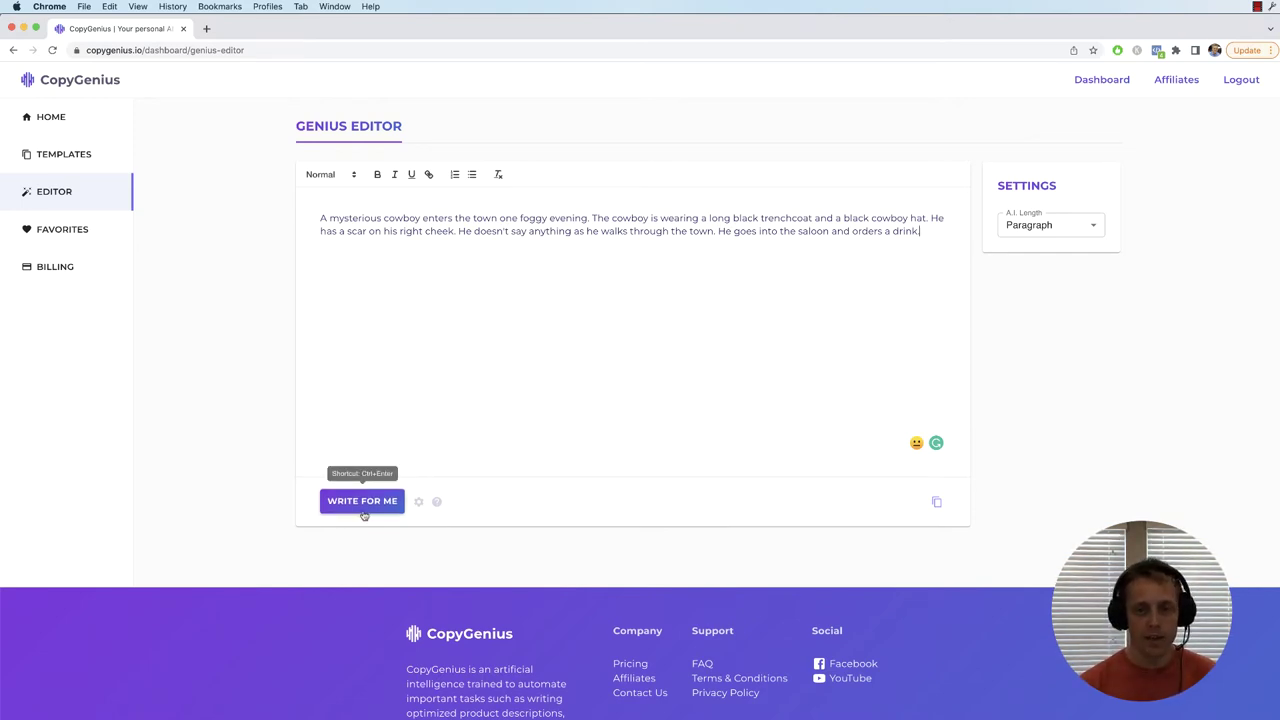
Have the AI write the next paragraph, where the bartender asks the cowboy's name, keeping Paragraph length.
left_click(364, 512)
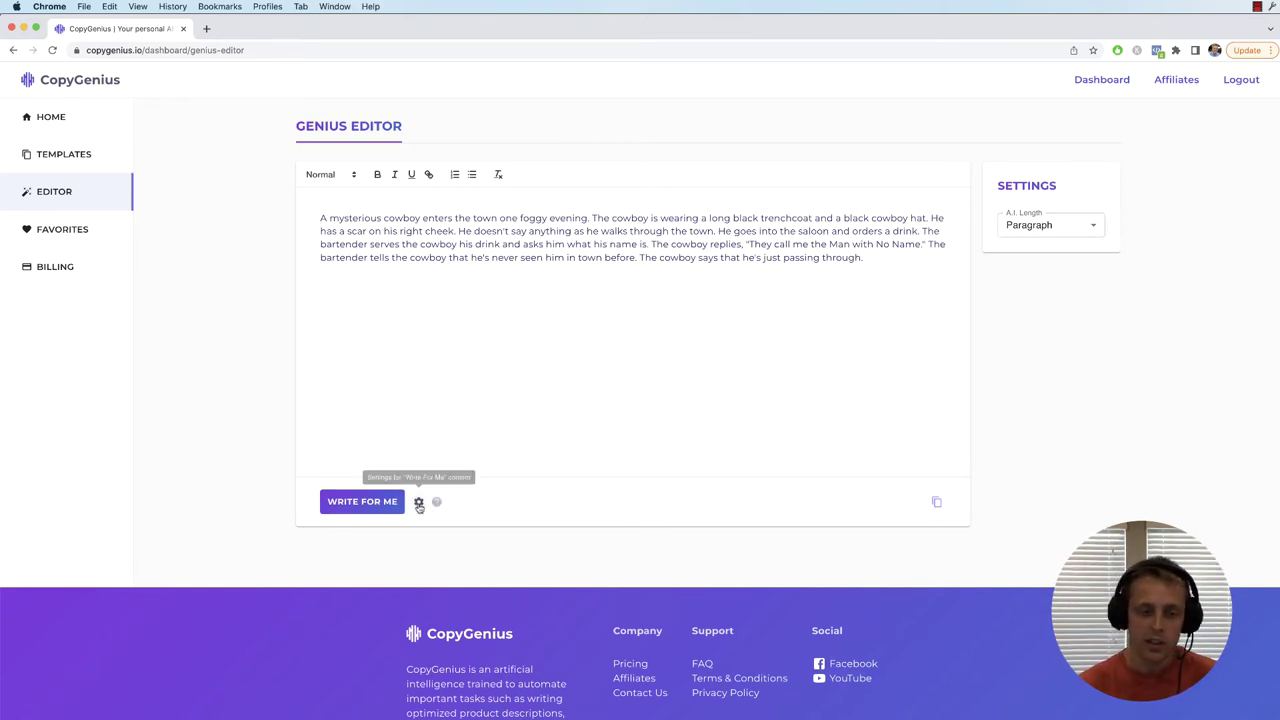
left_click(1035, 228)
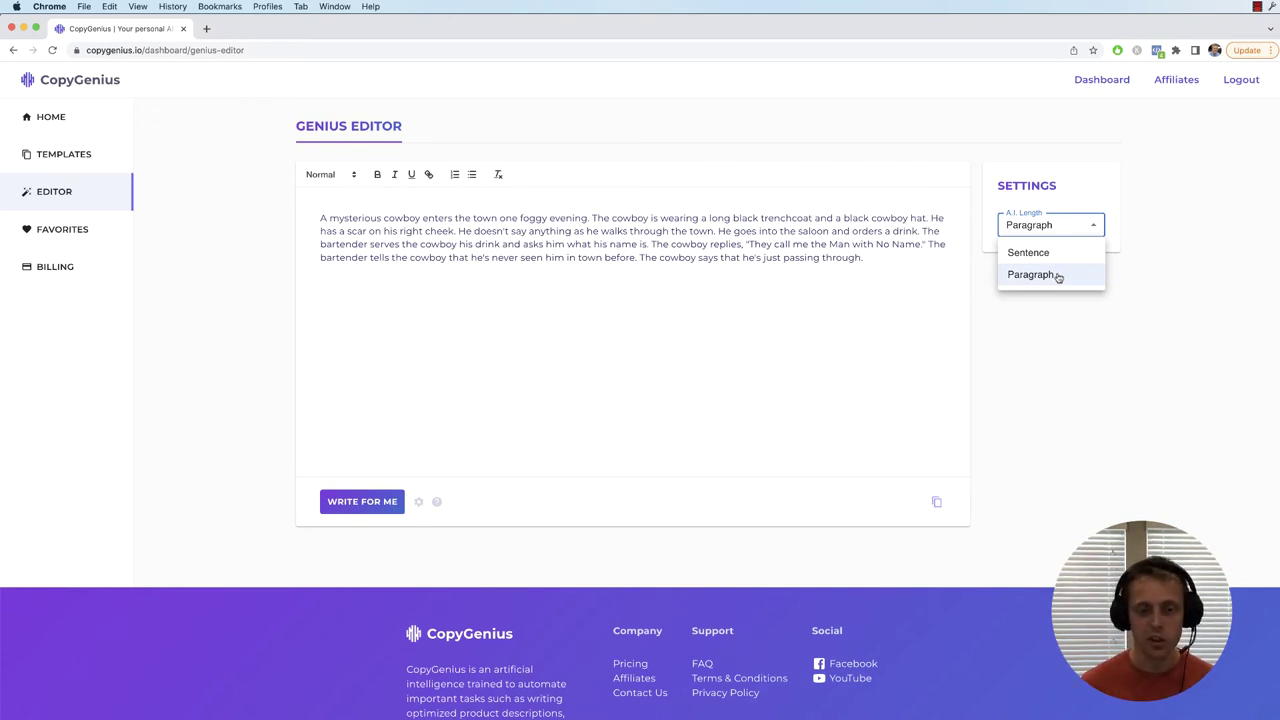
left_click(794, 283)
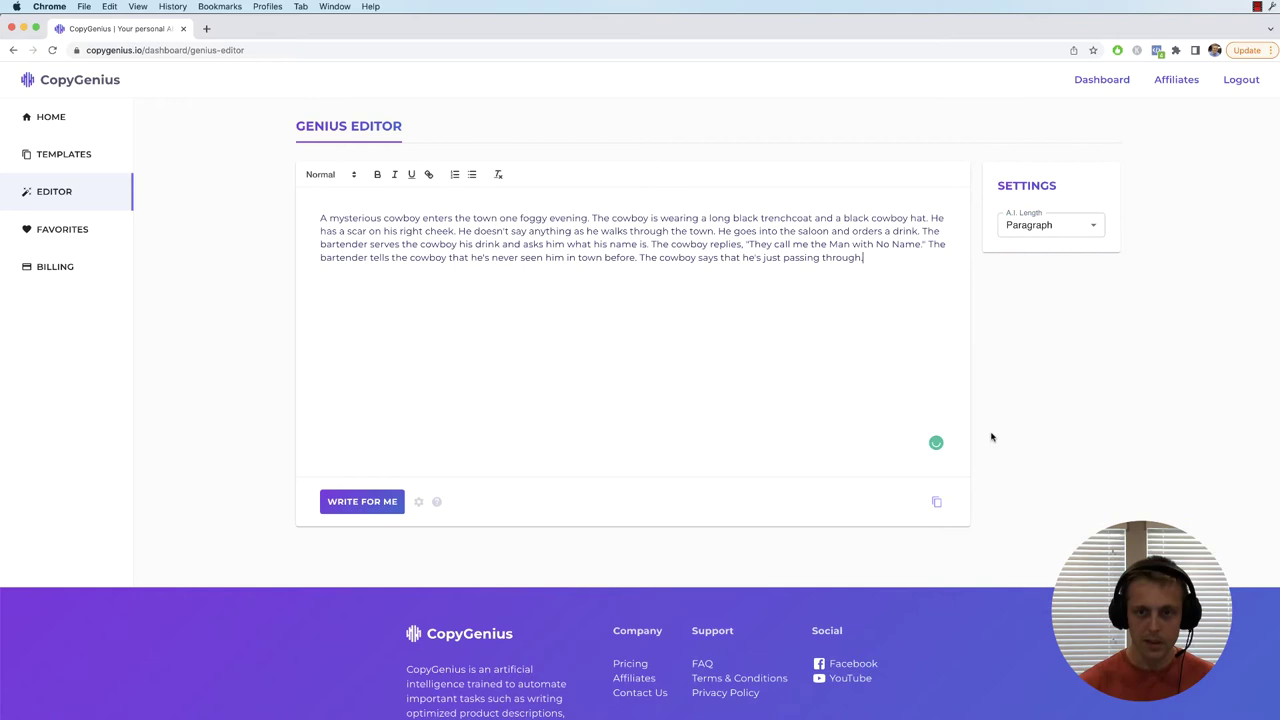
Pick Social Media Caption as the template goal, then close the templates panel.
left_click(934, 505)
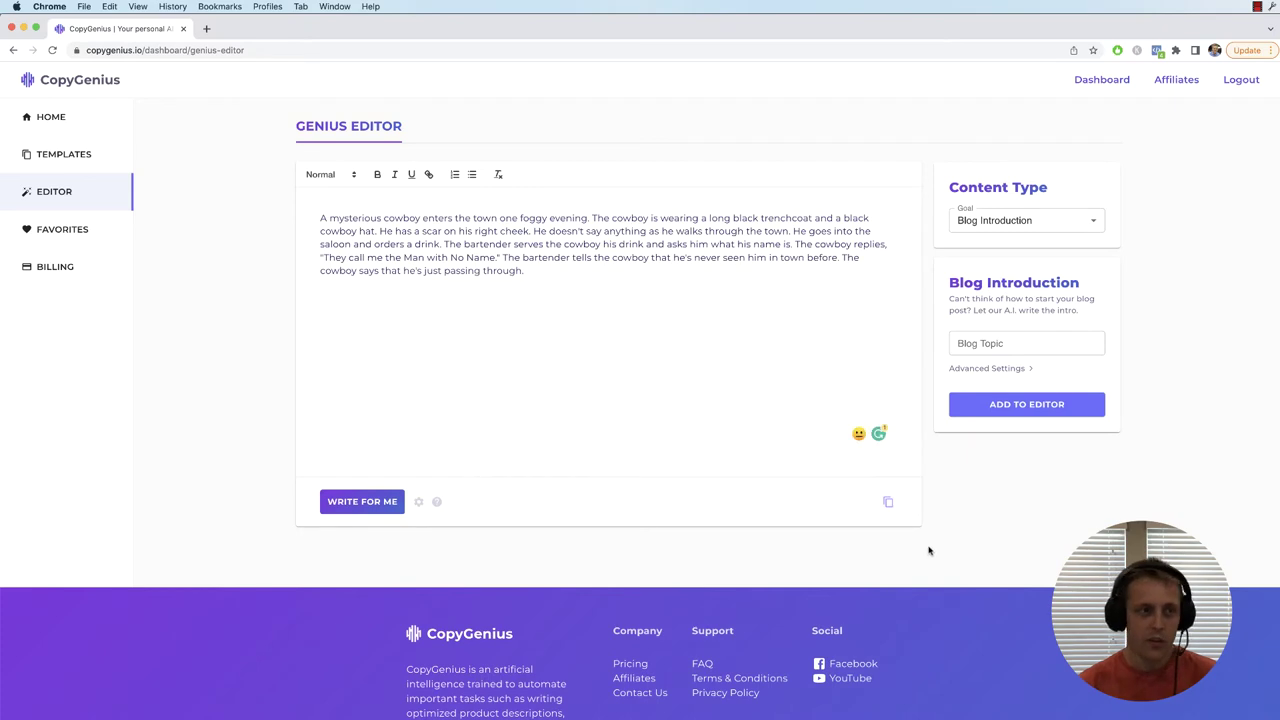
left_click(1034, 221)
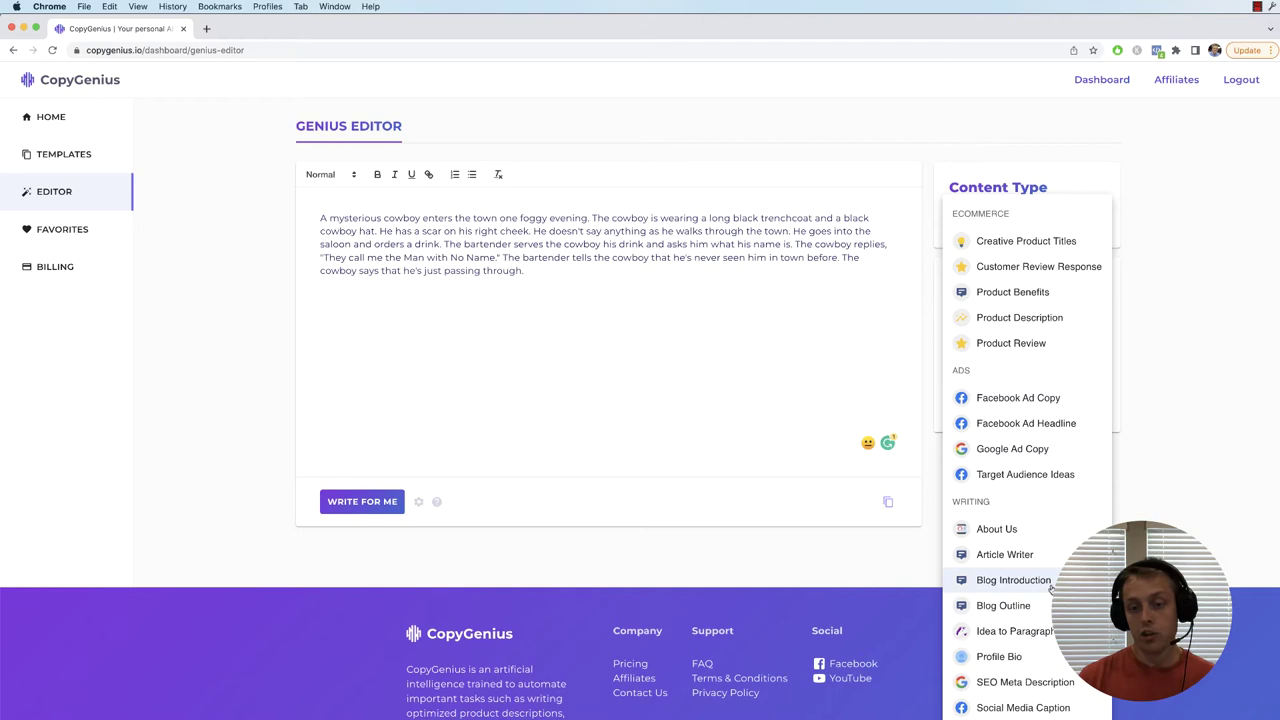
left_click(1057, 706)
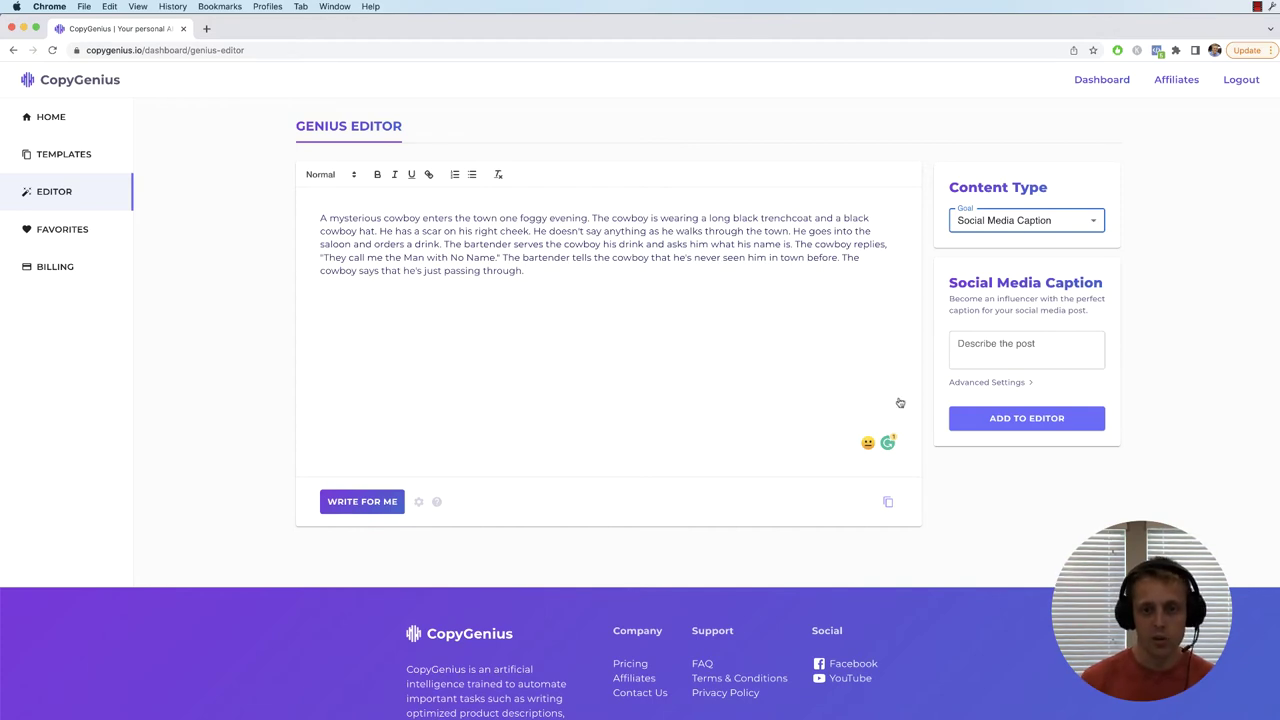
left_click(887, 505)
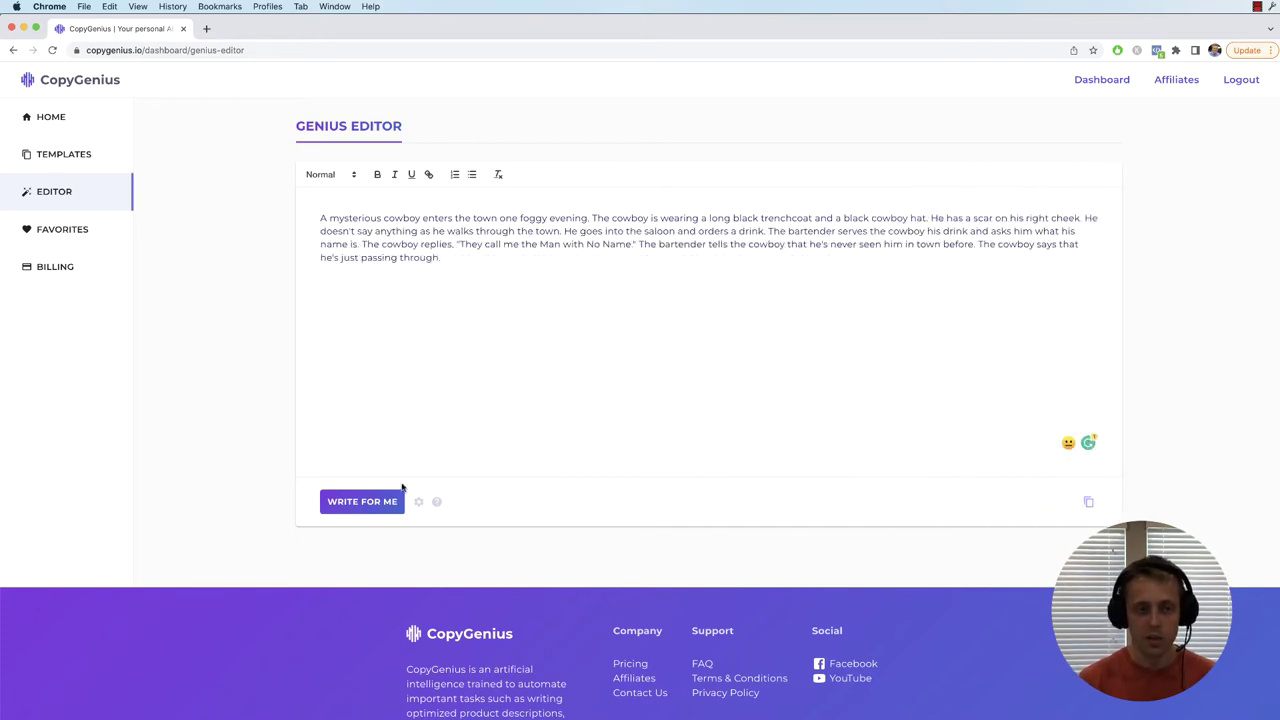
Append 'When all of a sudden a giant dragon crashes into the bar' after the story's last sentence.
left_click(476, 371)
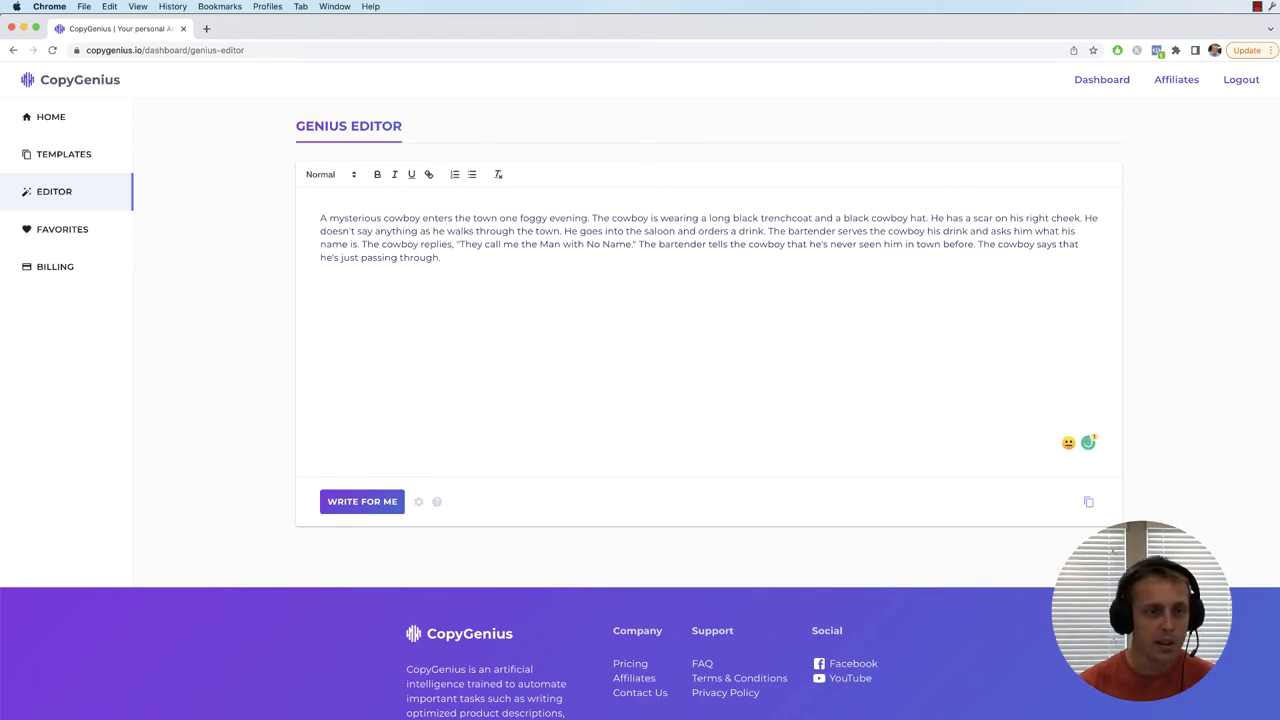
type("When a")
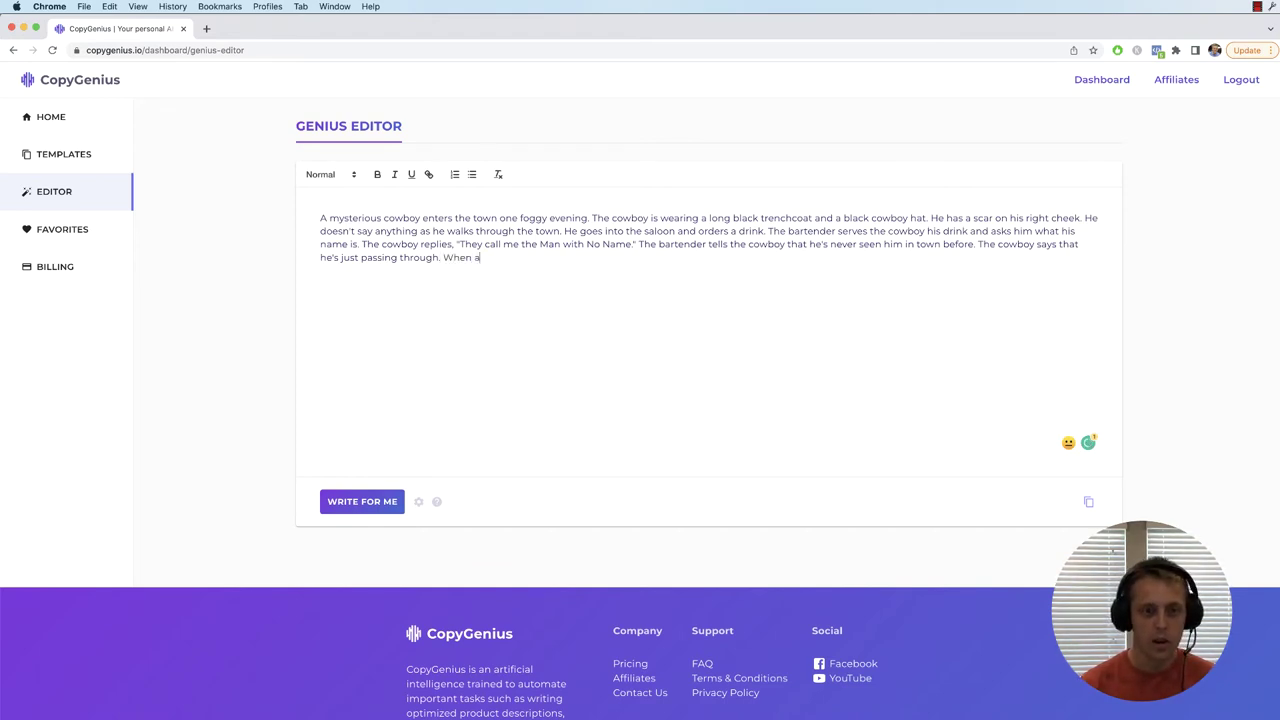
type("ll of a sudden a ")
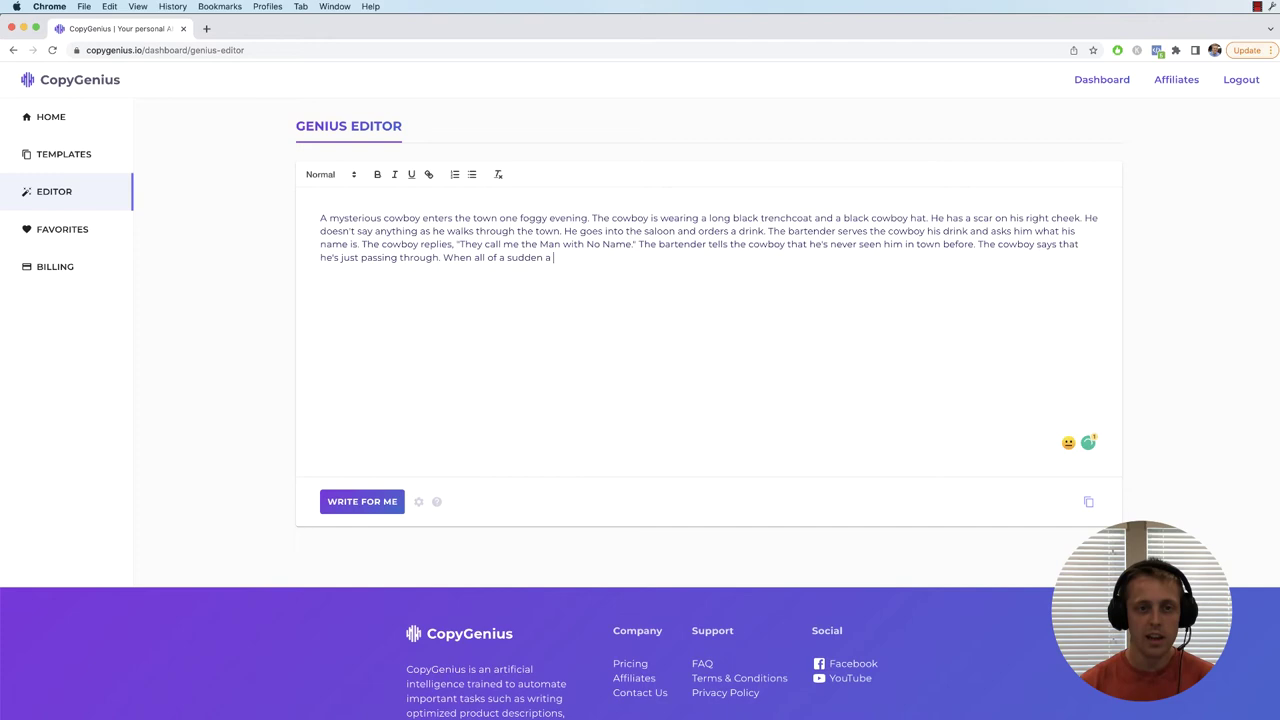
type("giant dragon")
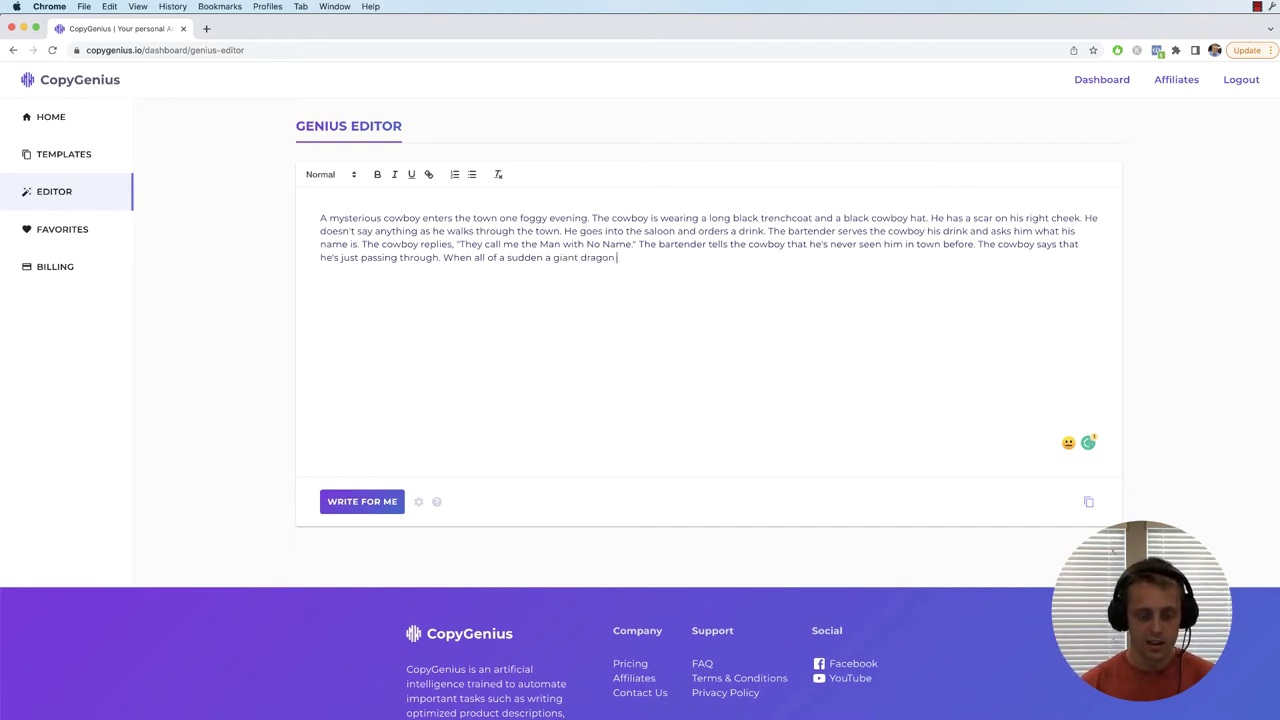
type(" crashes int")
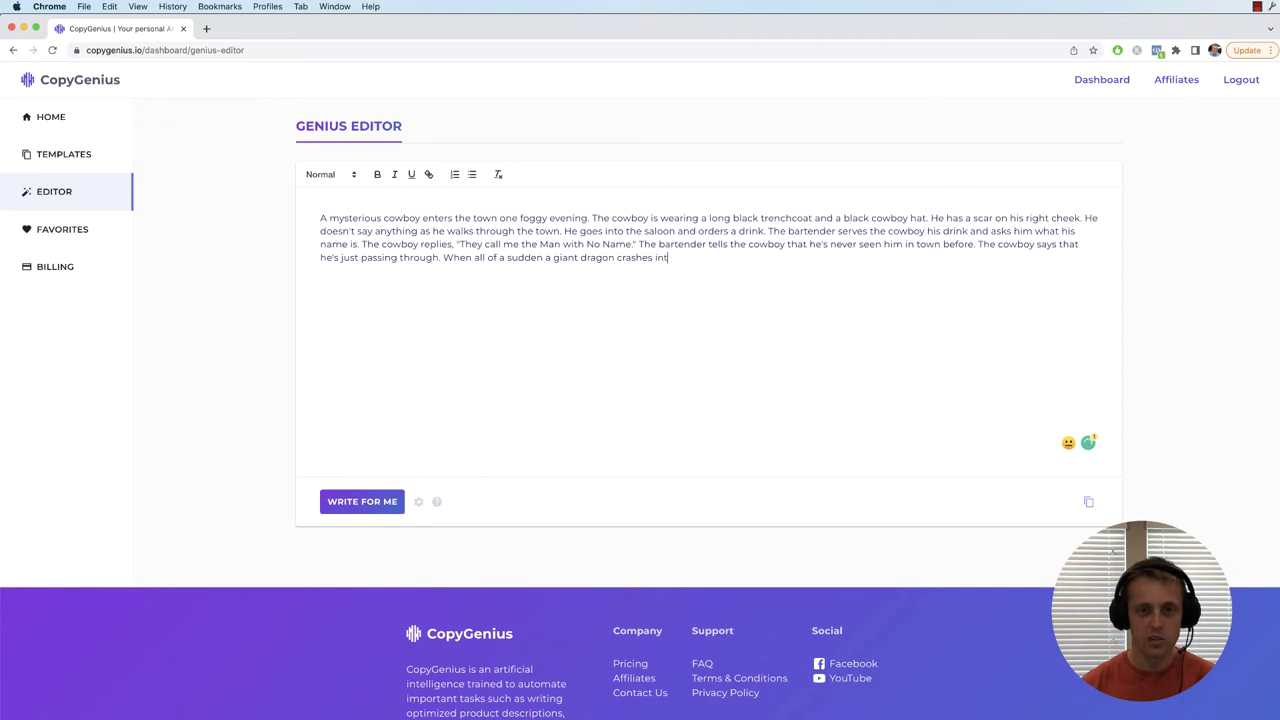
type("o the bar.")
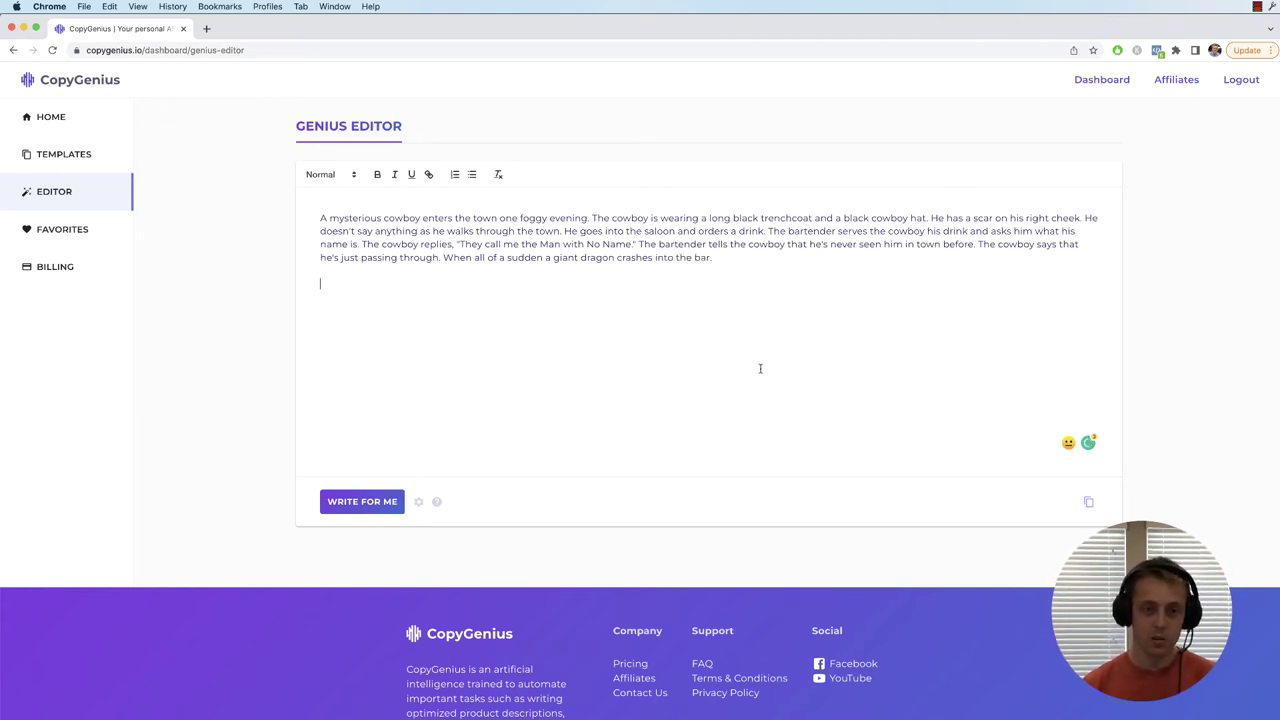
Generate three more paragraphs ending with the bartender firing a shotgun at the dragon, then review them.
left_click(376, 502)
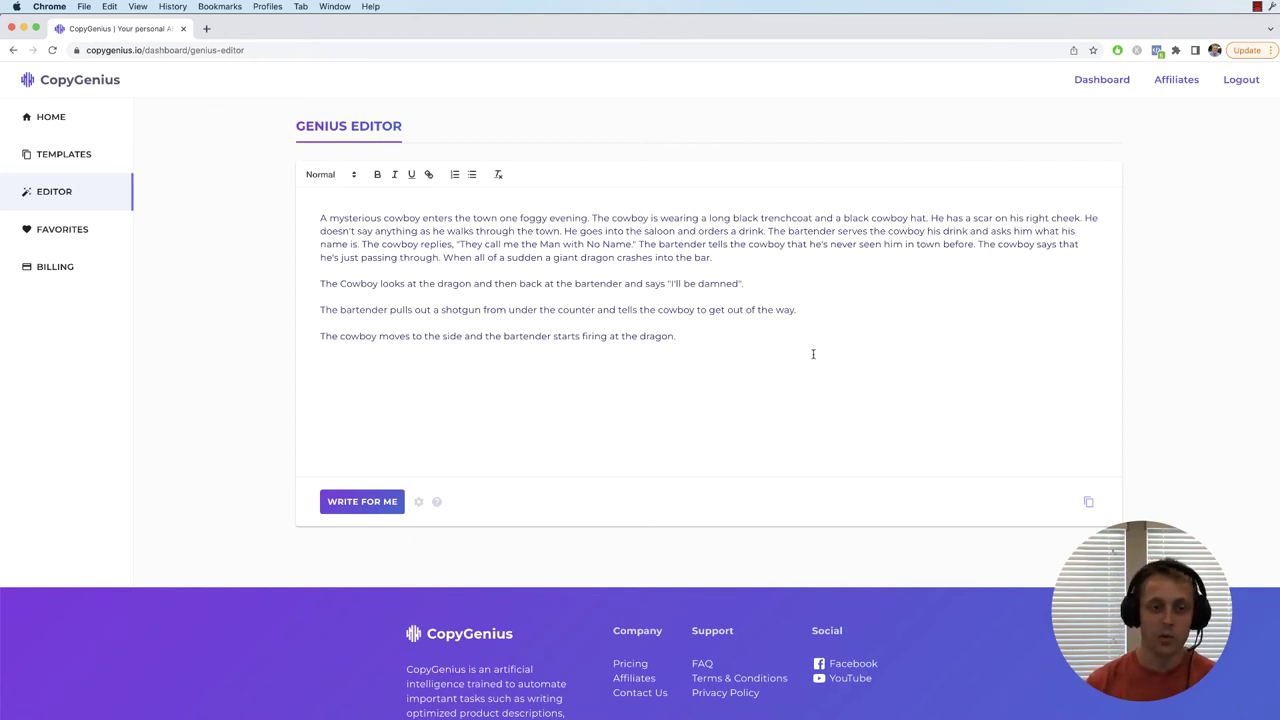
left_click_drag(811, 351, 624, 272)
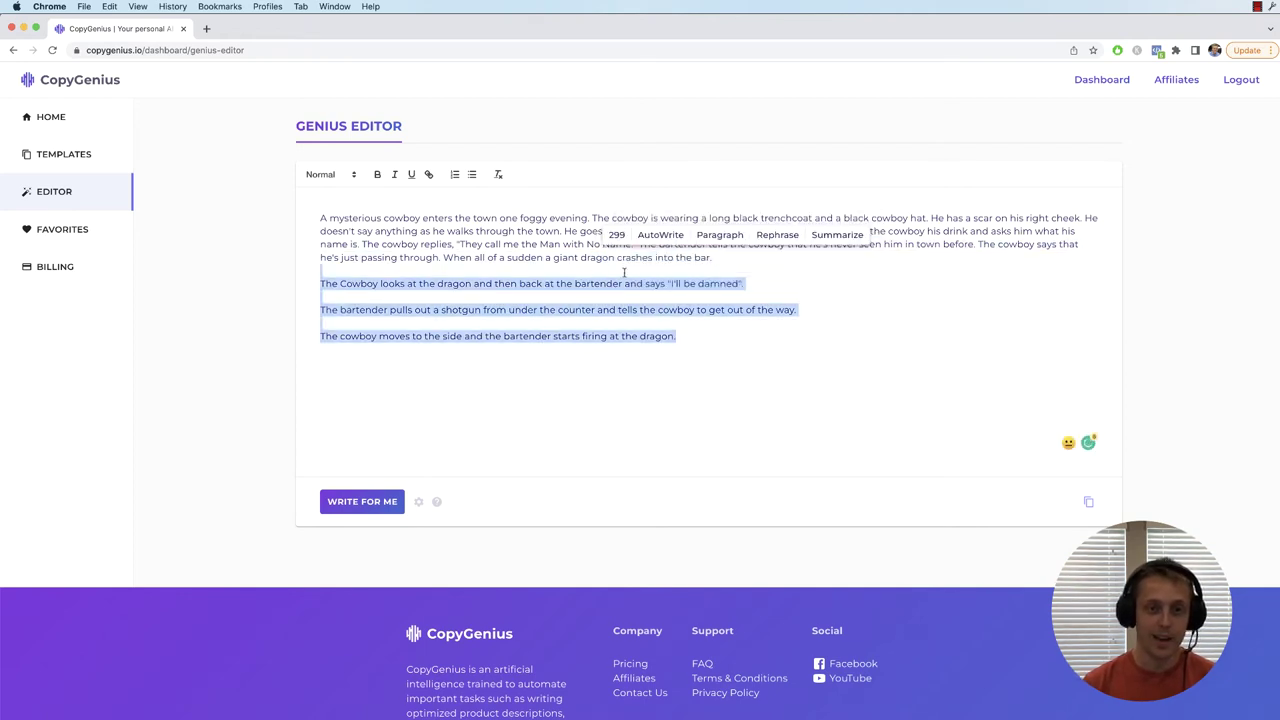
left_click(722, 348)
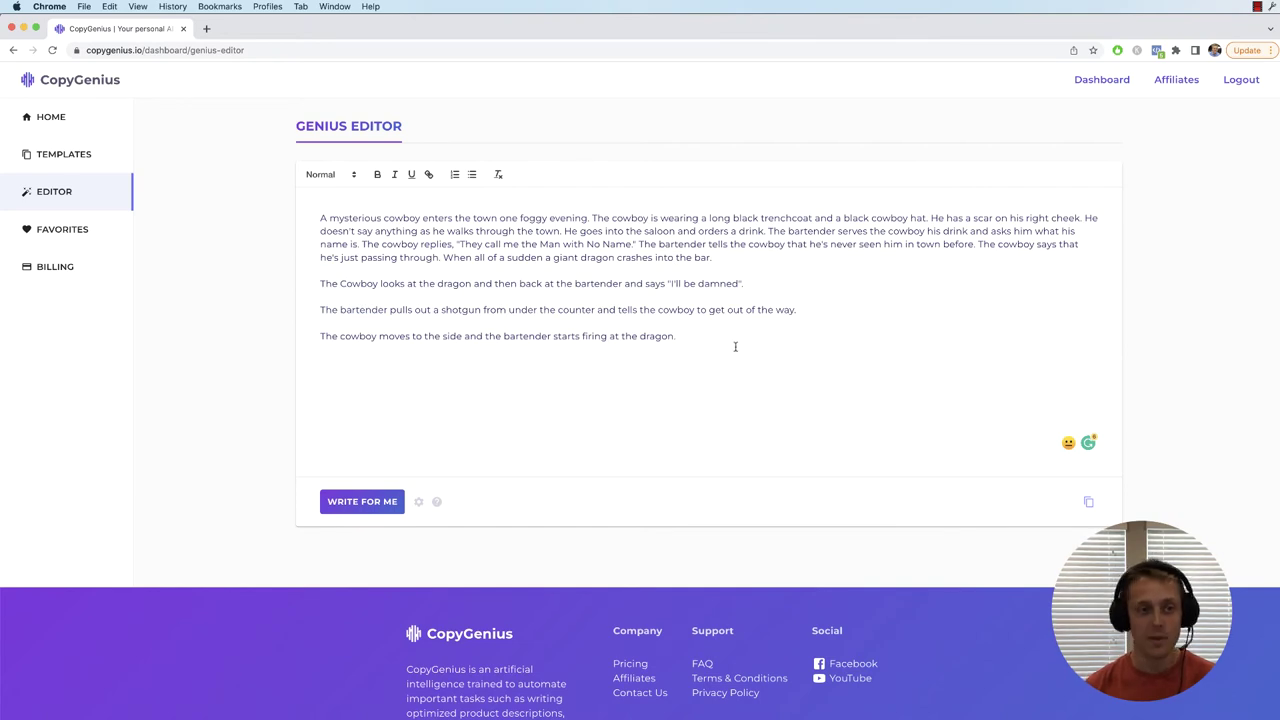
Replace the cowboy story with the line 'This is my Grandma's favorite chicken pot pie recipe'.
key("super+a")
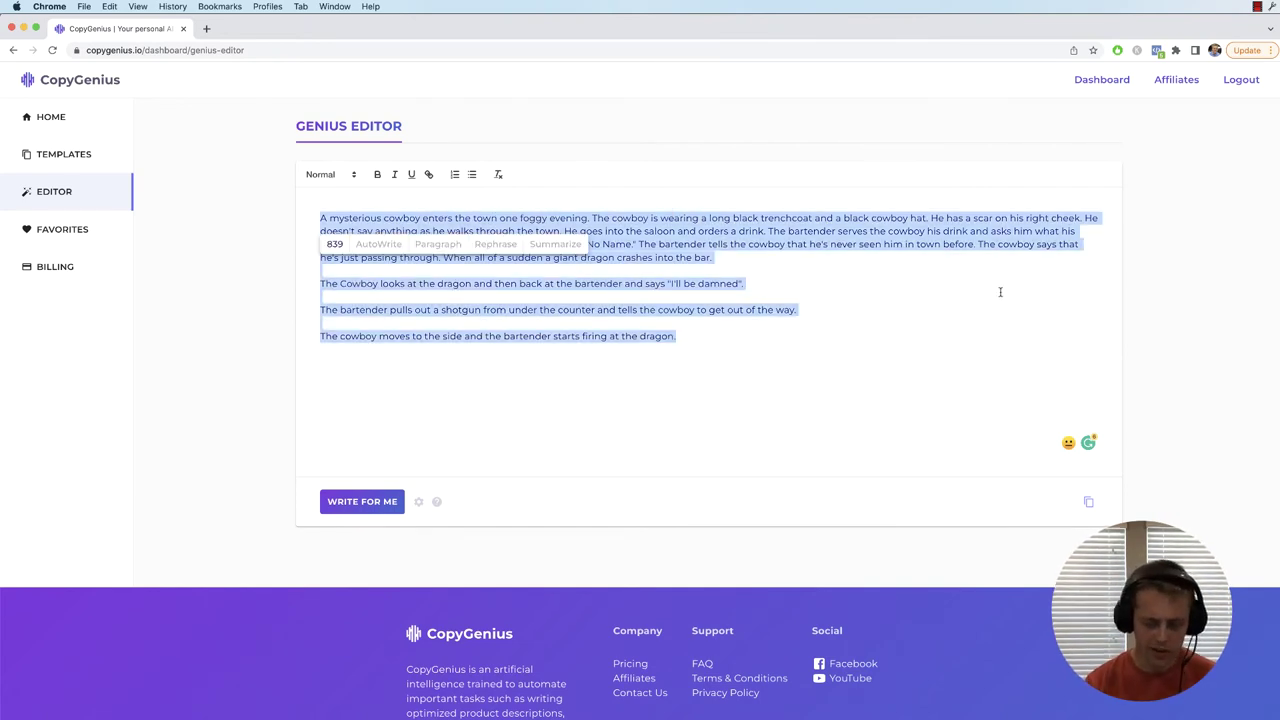
key("BackSpace")
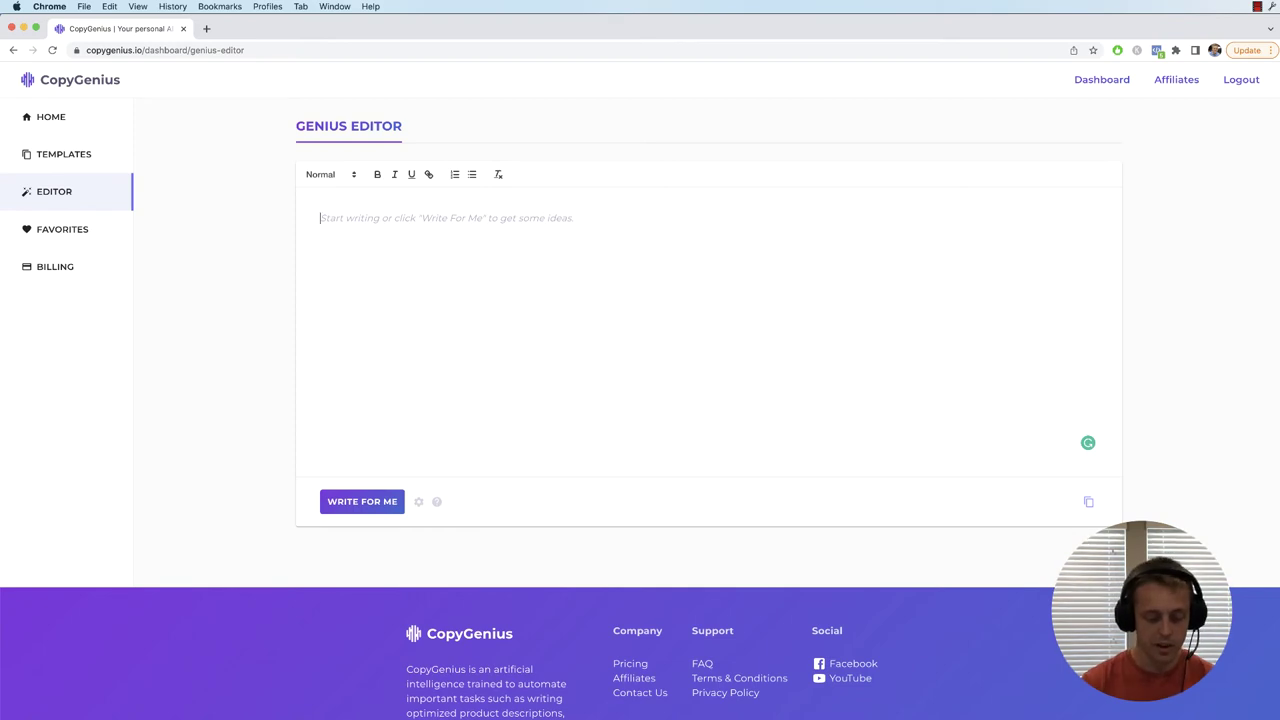
type("This is ")
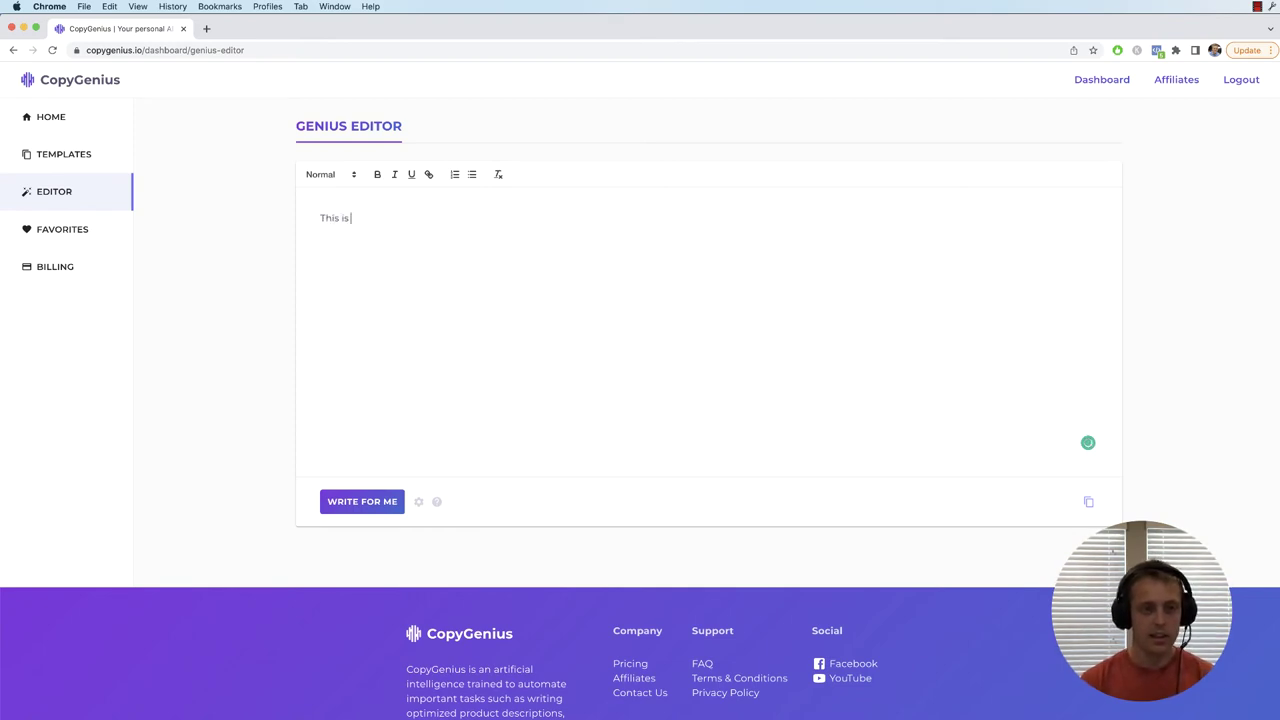
type("my Gtr")
key("BackSpace")
type("rand")
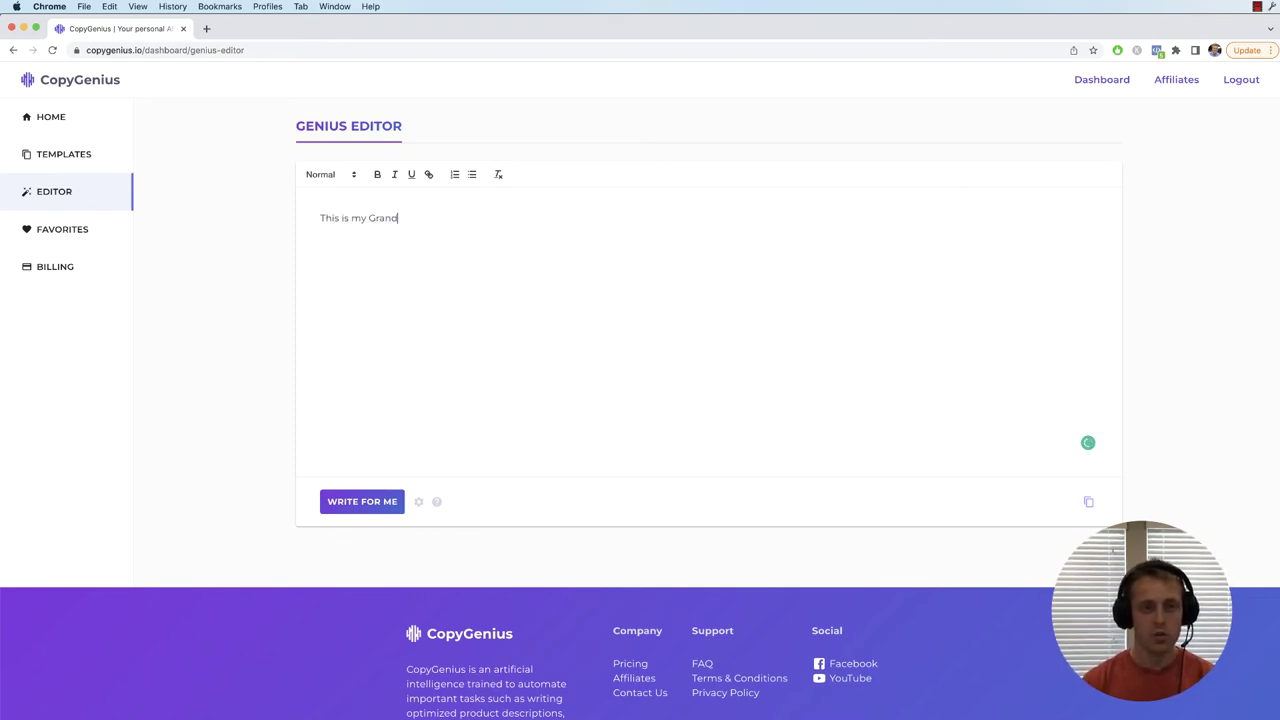
type("ma")
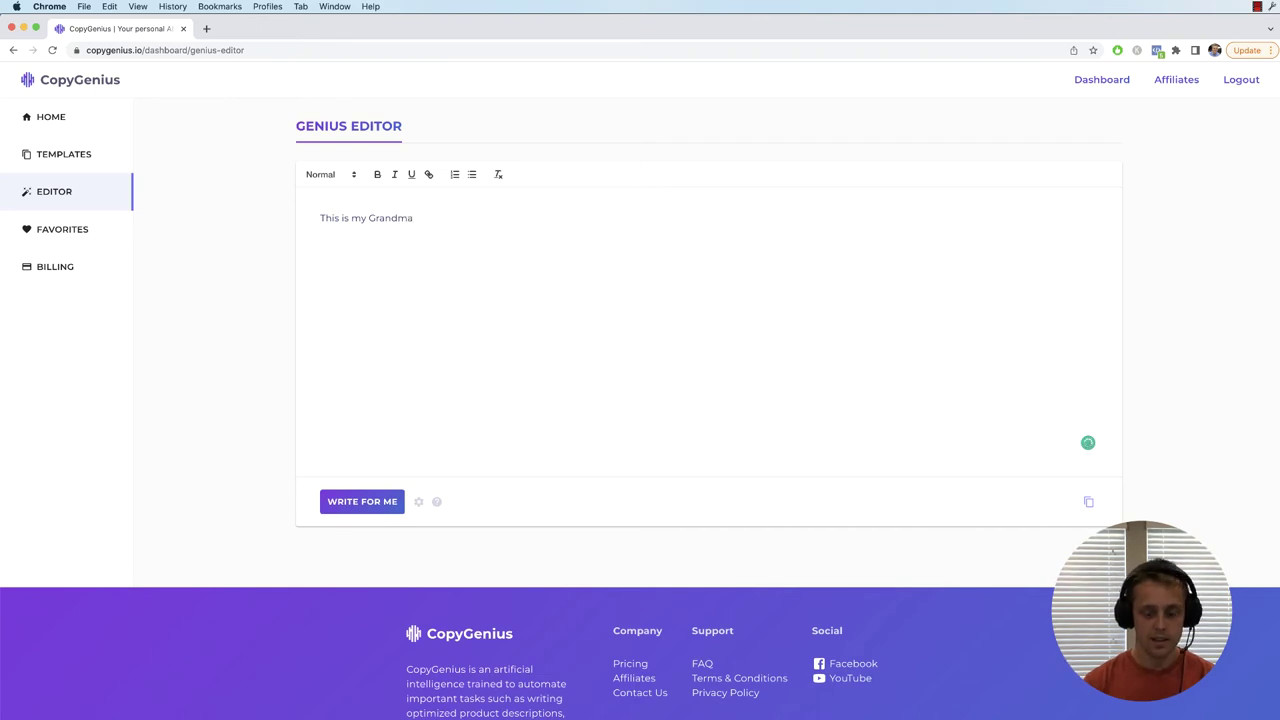
type("'s favort")
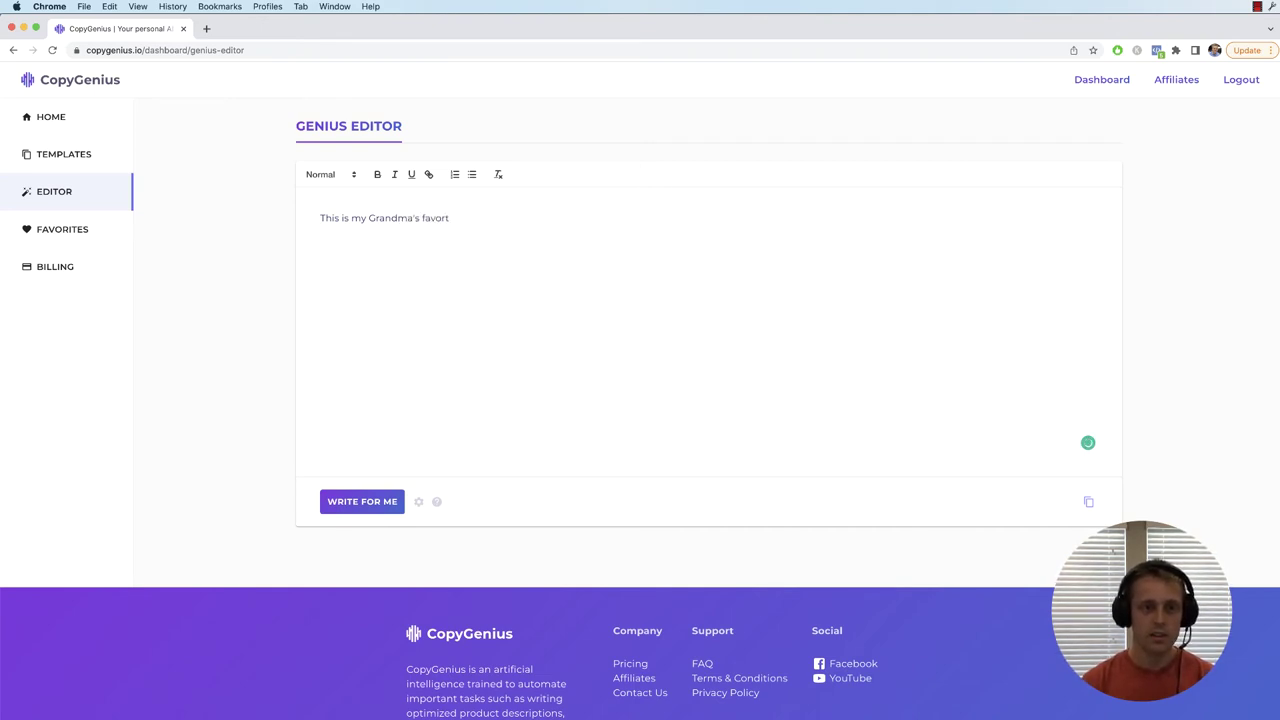
key("BackSpace")
type("ite chicken p")
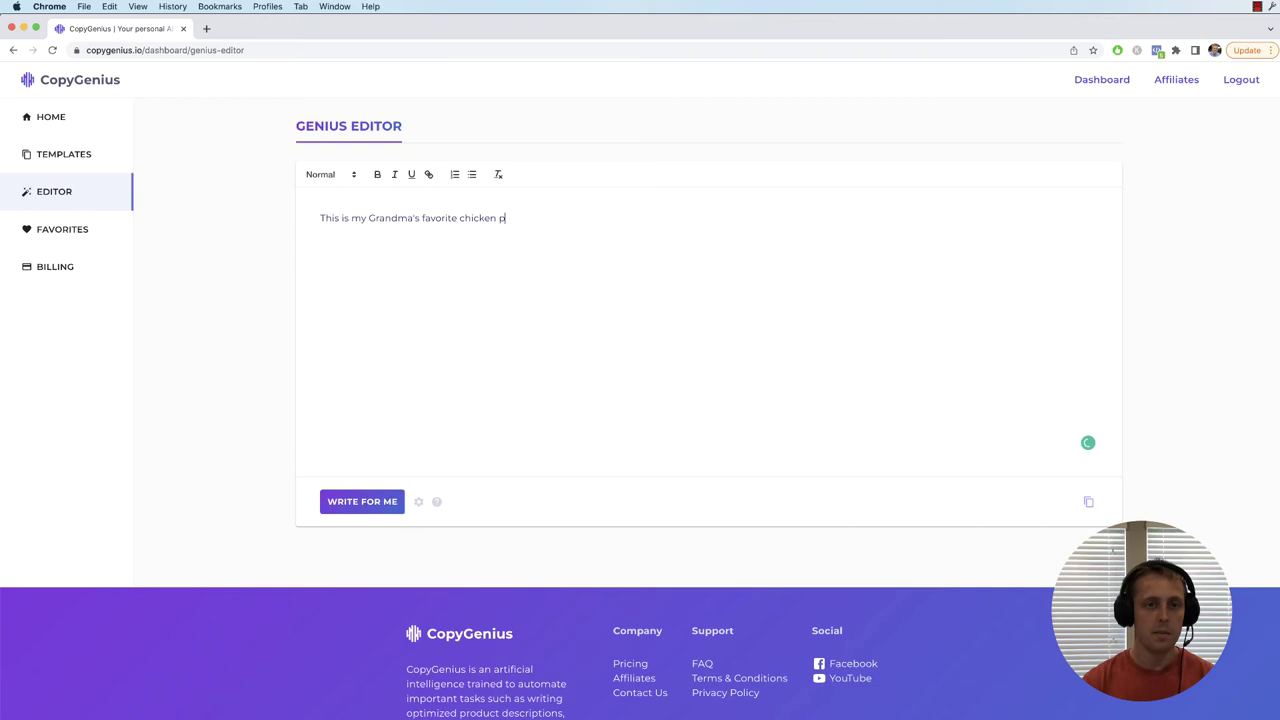
type("ot pie recipe:")
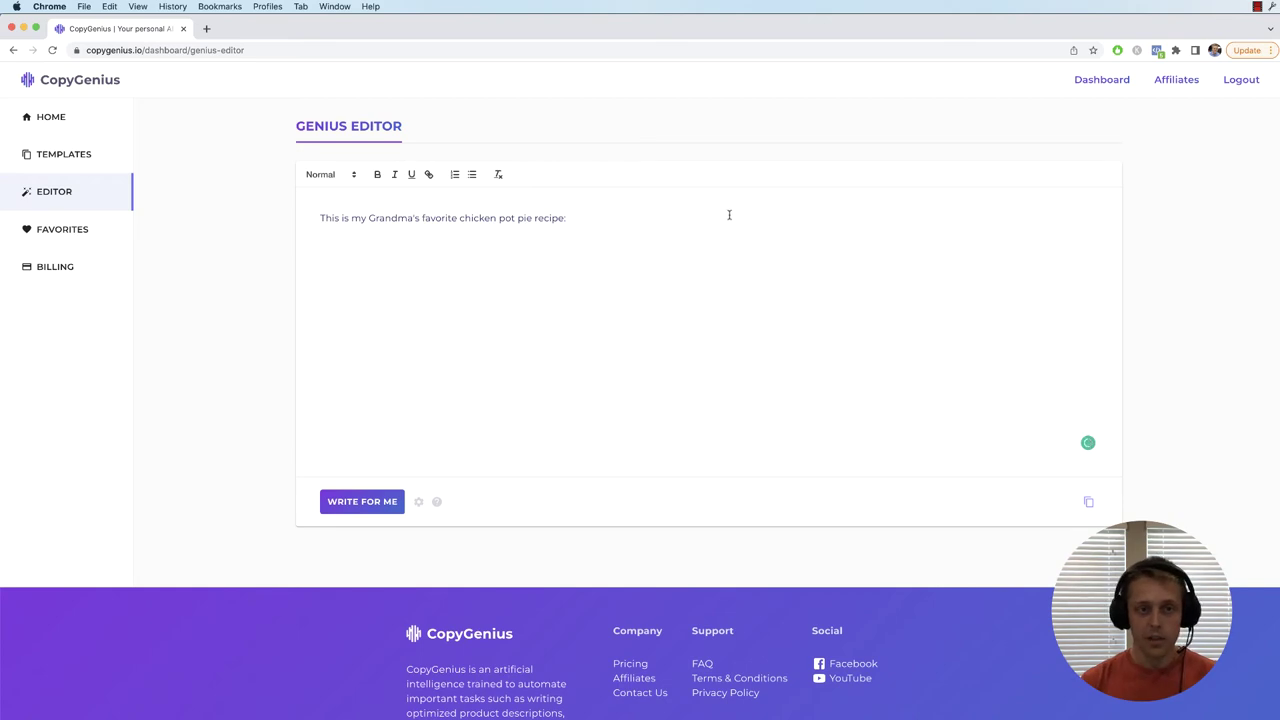
Generate an AI continuation of the recipe line, then delete it.
left_click(372, 505)
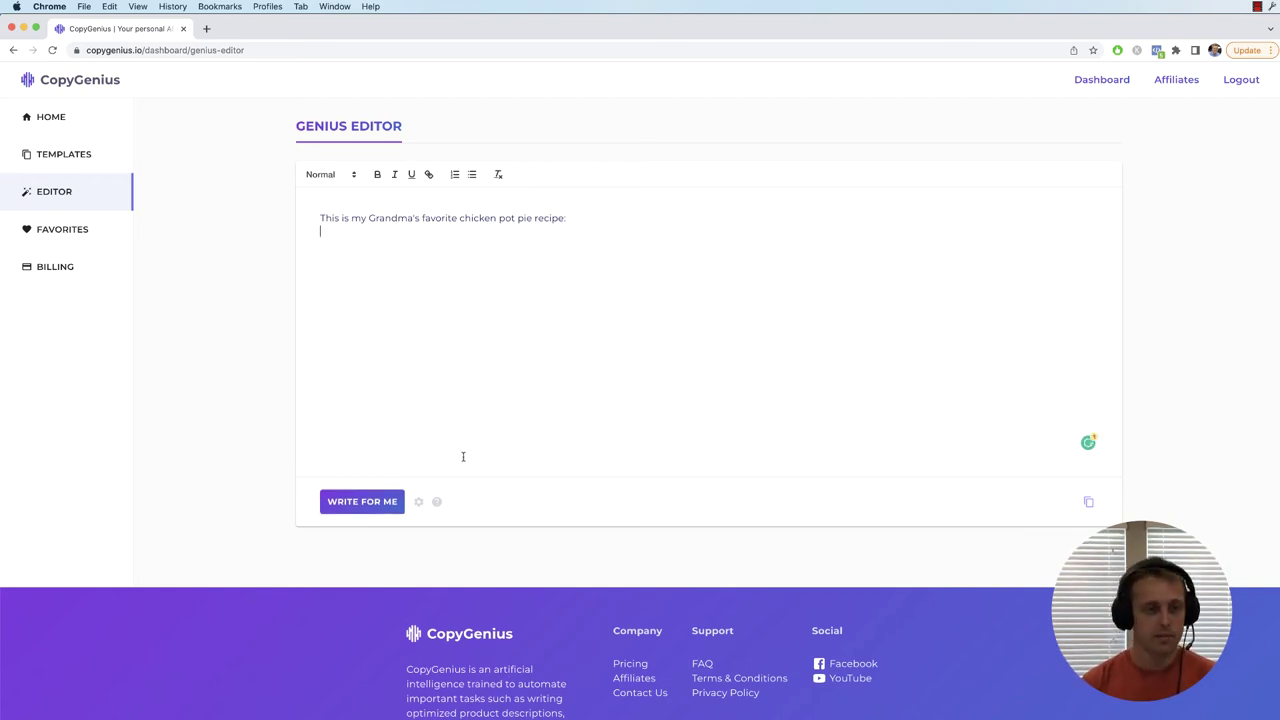
left_click(362, 501)
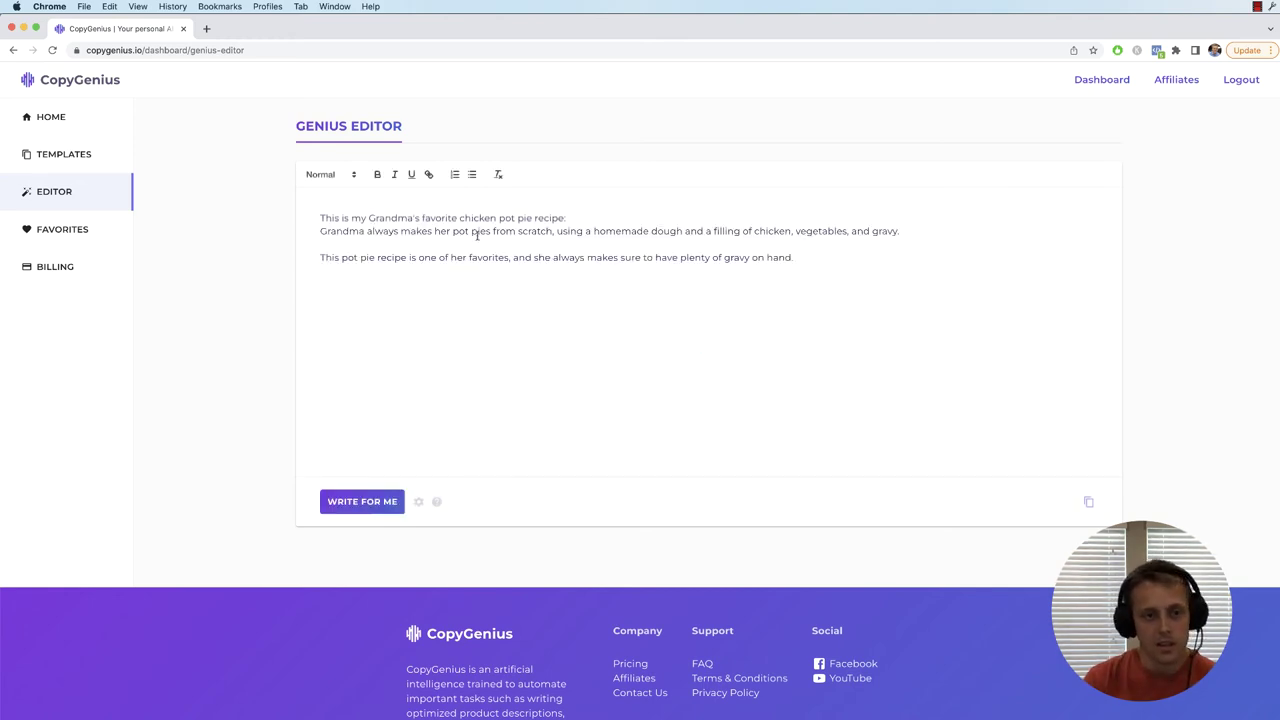
left_click_drag(834, 271, 318, 231)
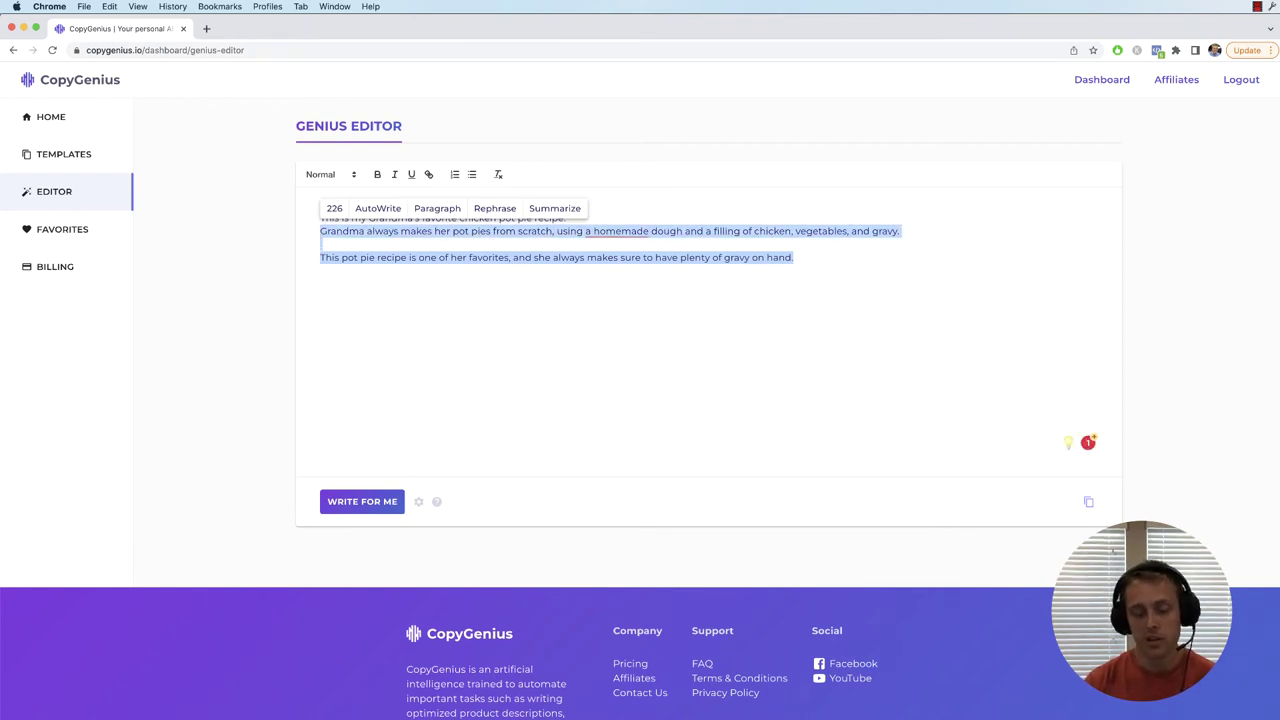
key("BackSpace")
Add a colon, generate another continuation, and delete that generated dialogue too.
type(":")
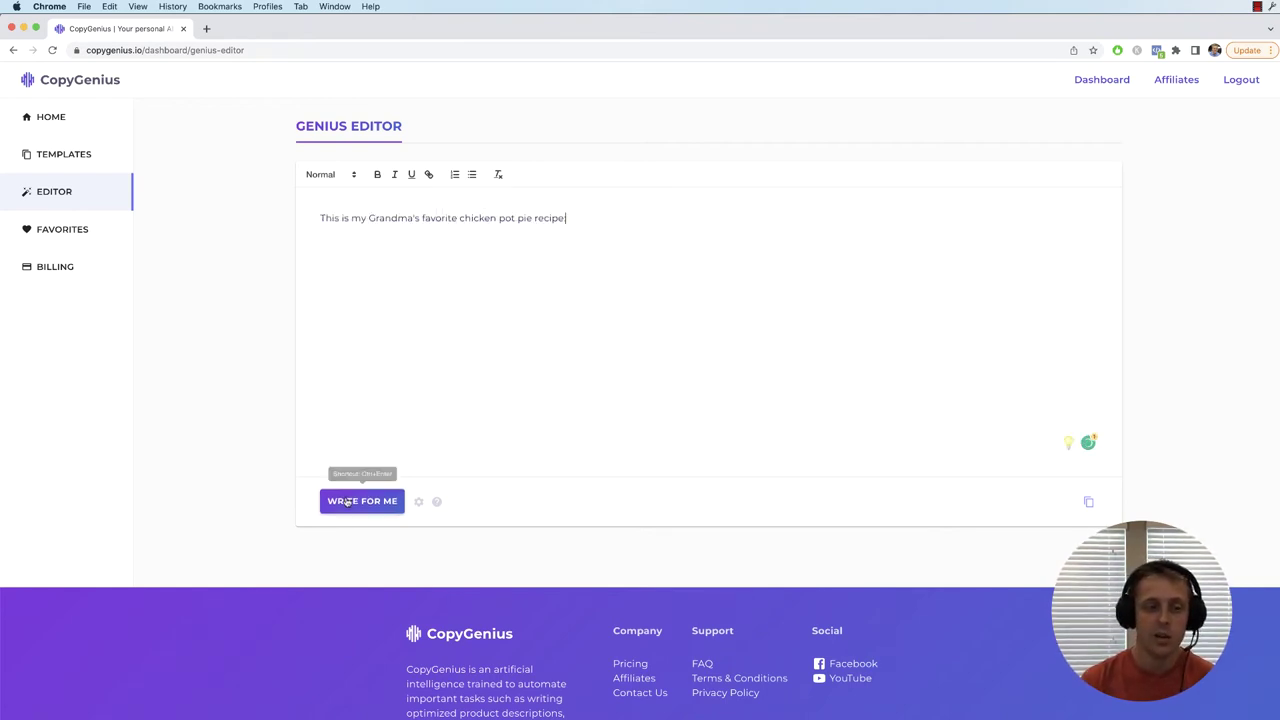
left_click(360, 501)
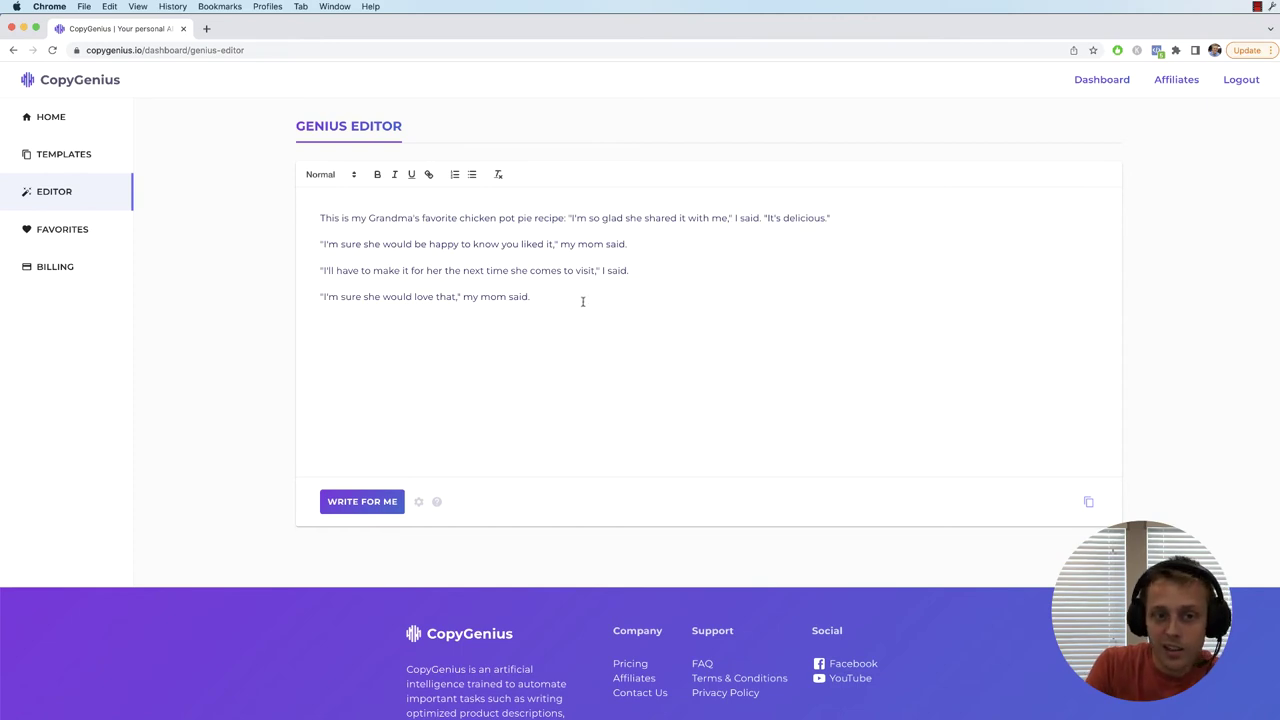
left_click_drag(570, 300, 566, 218)
key("BackSpace")
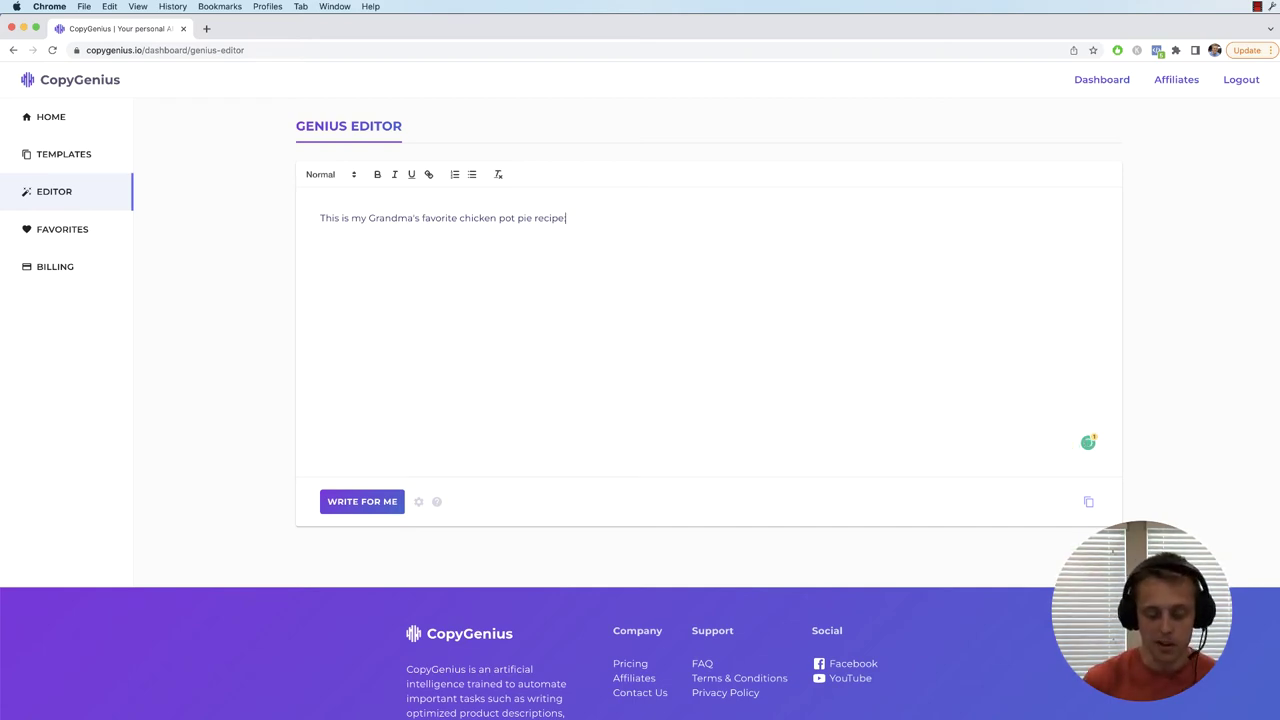
Start a numbered list with '1' under the intro and have the AI write the recipe steps.
key("Return")
type("1.")
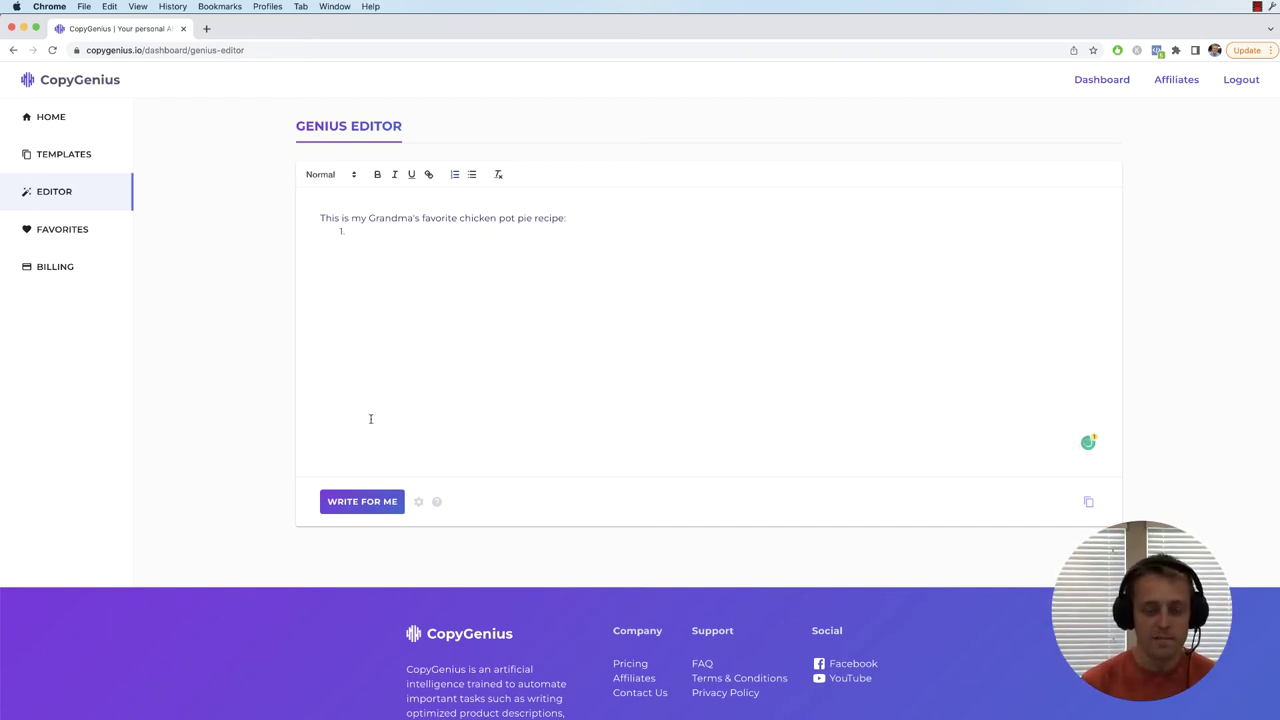
left_click(345, 502)
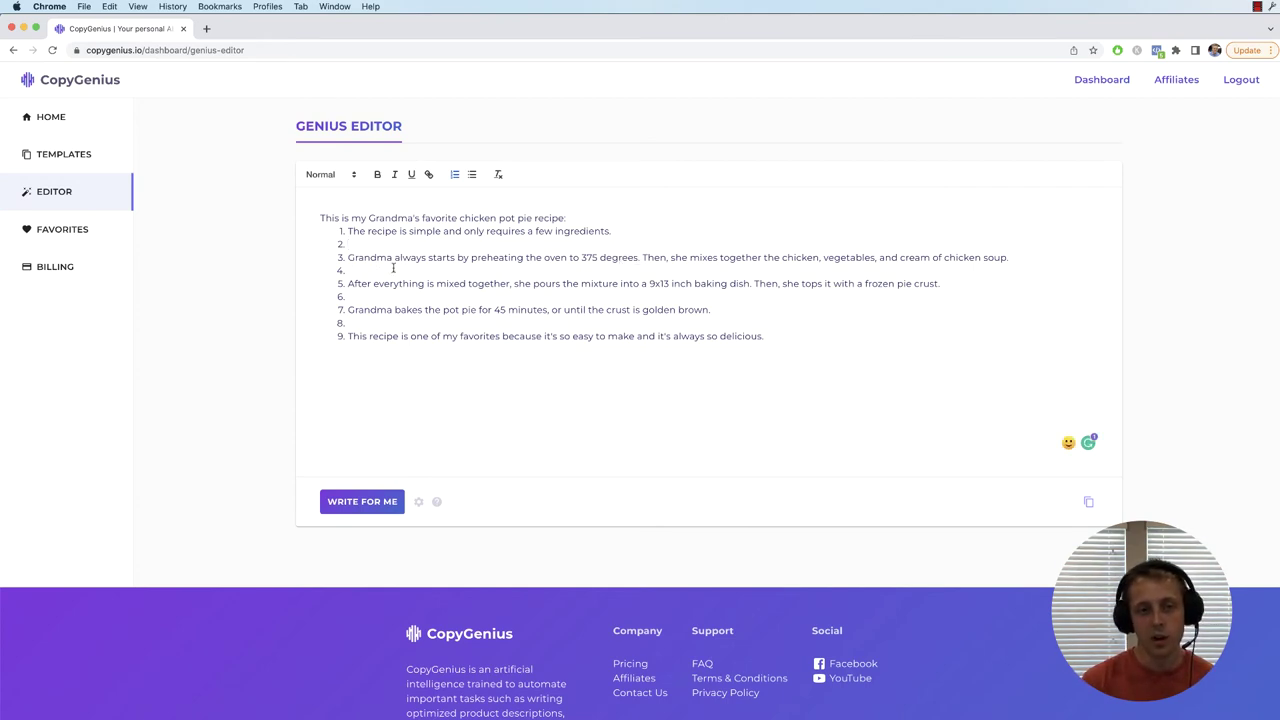
Delete the empty list items 8, 6, 4 and 2 so the steps renumber to five.
left_click(323, 324)
key("BackSpace")
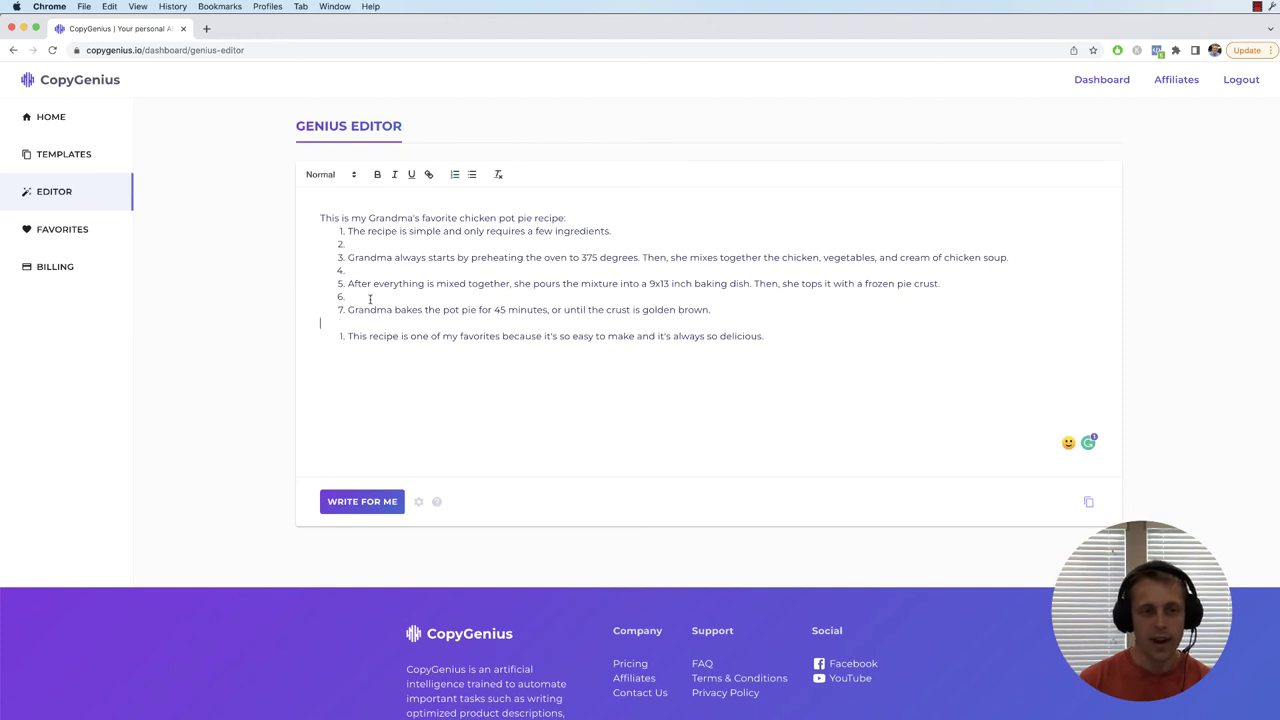
key("BackSpace")
left_click(376, 296)
key("BackSpace")
key("BackSpace")
left_click(366, 270)
key("BackSpace")
key("BackSpace")
left_click(374, 244)
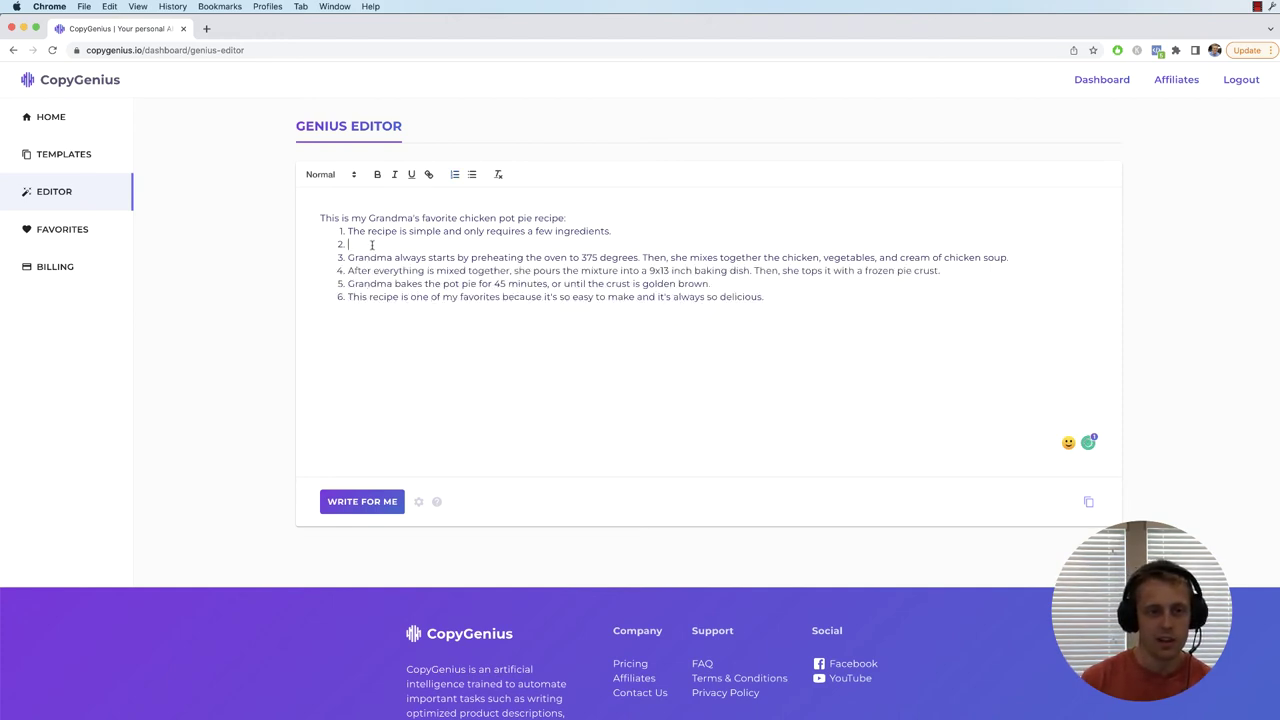
key("BackSpace")
key("BackSpace")
Review the finished five-step recipe list by selecting it and its first item.
left_click_drag(803, 286, 350, 235)
left_click(350, 236)
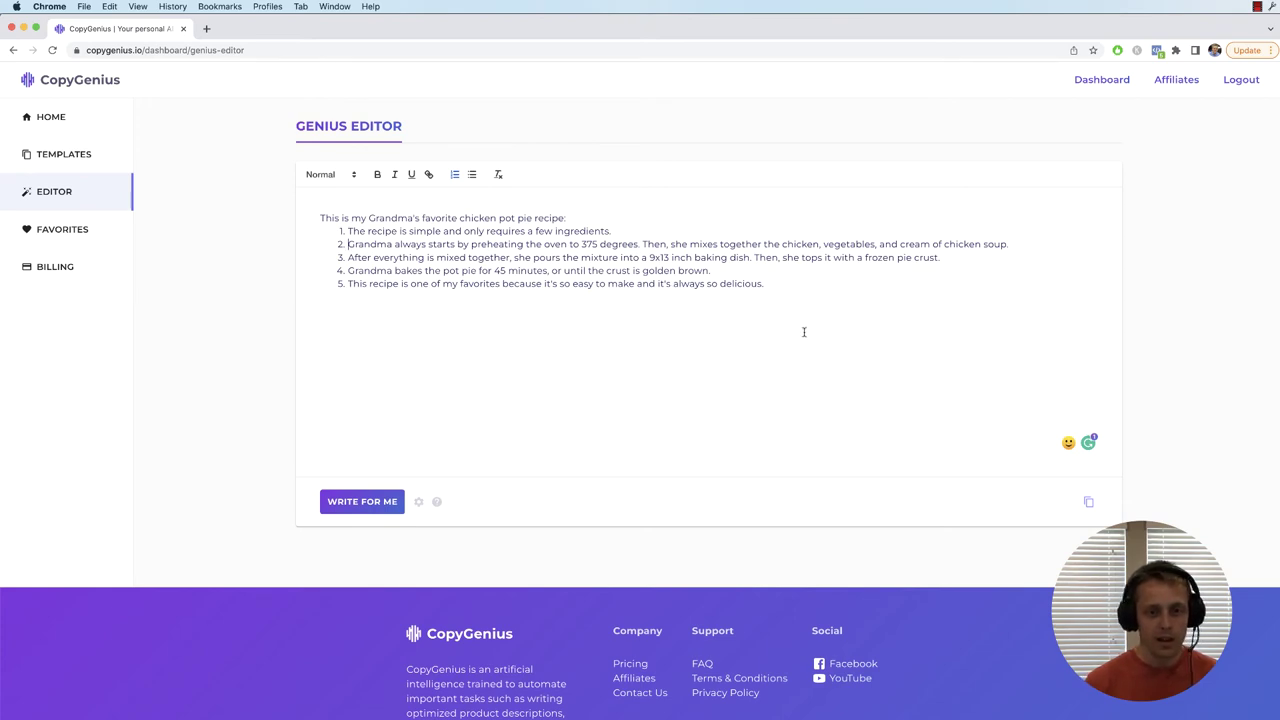
left_click(819, 297)
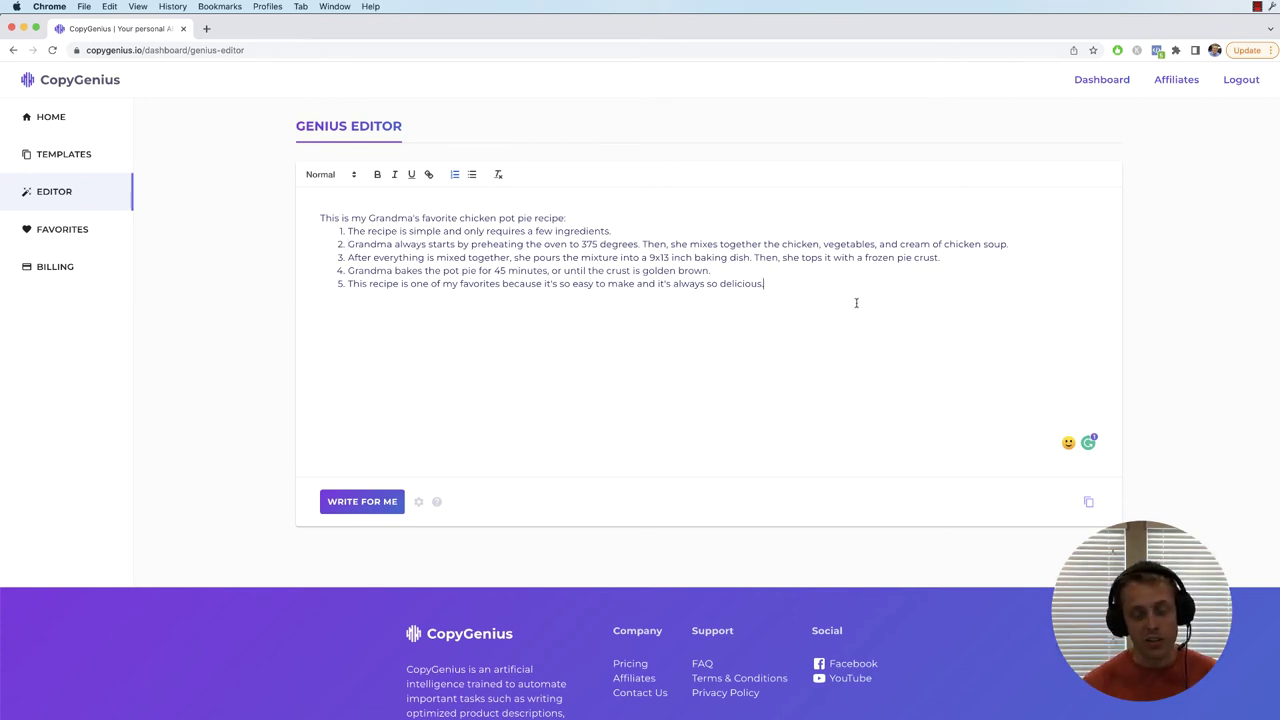
triple_click(632, 225)
left_click(604, 220)
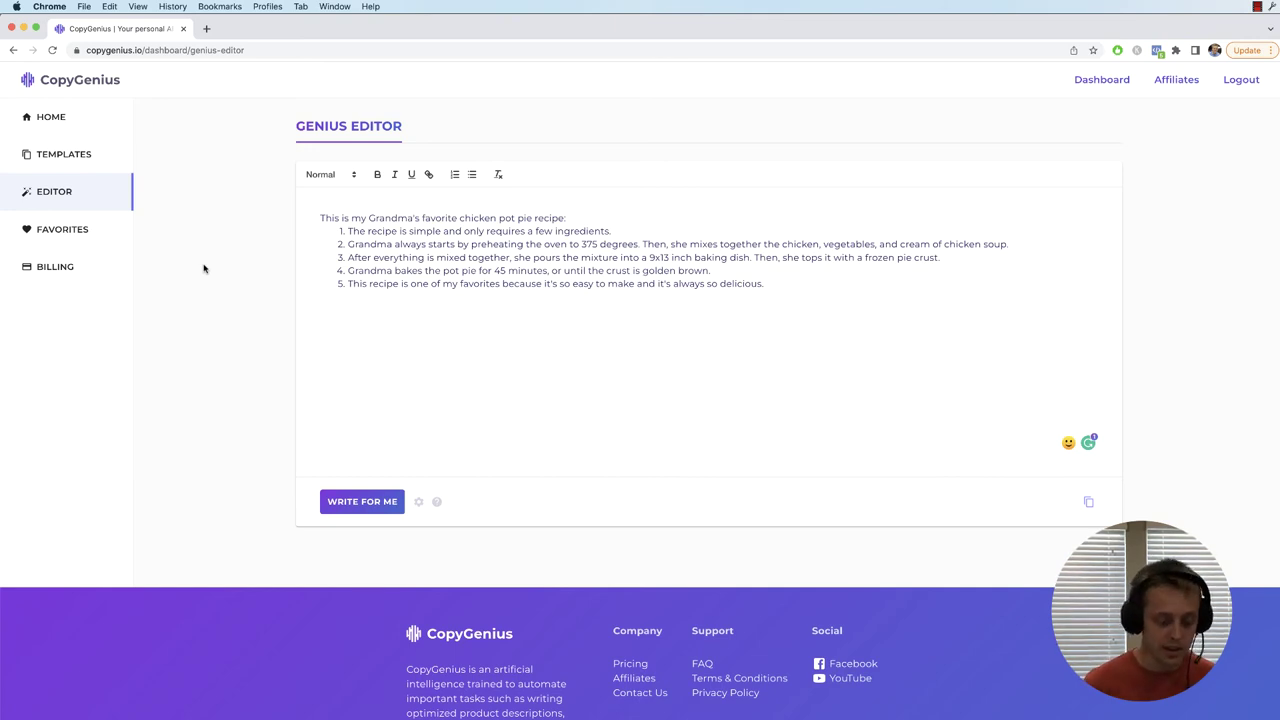
Replace the text with 'Top ten vacation spots', a NYC Broadway entry, and AI-generated remaining destinations.
key("super+a")
type("T")
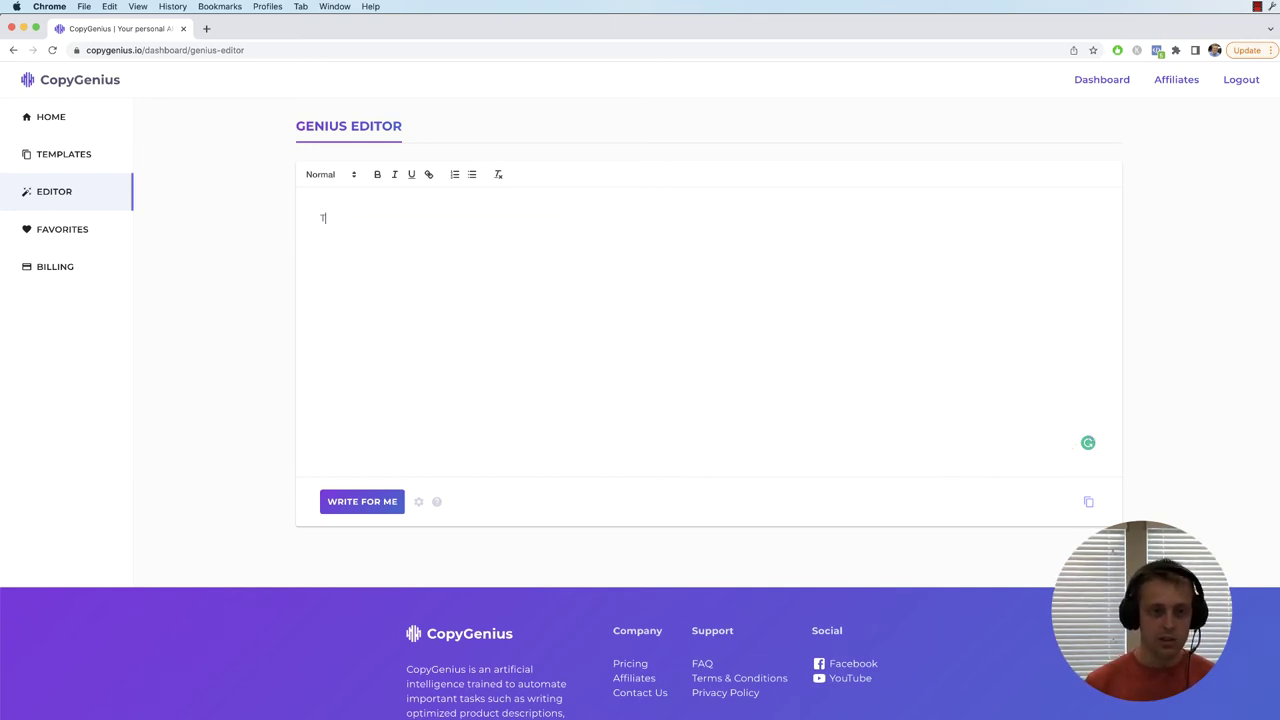
type("op ten v")
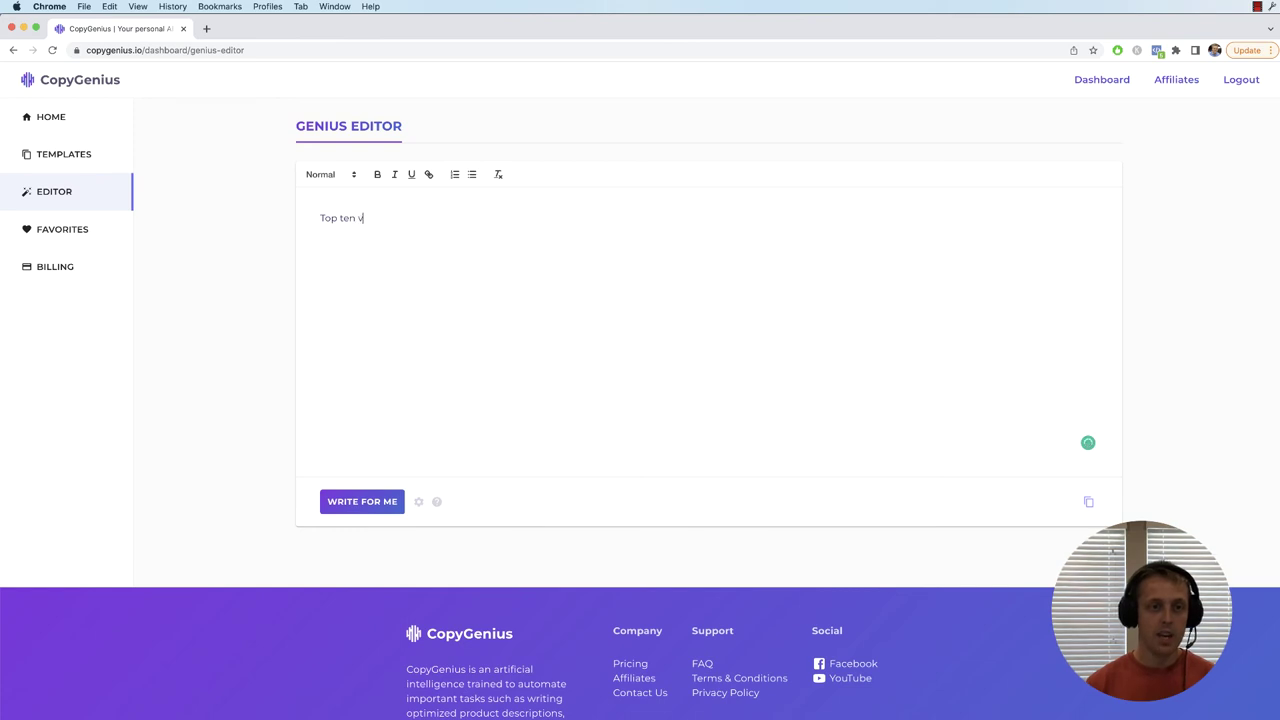
type("acation spots.")
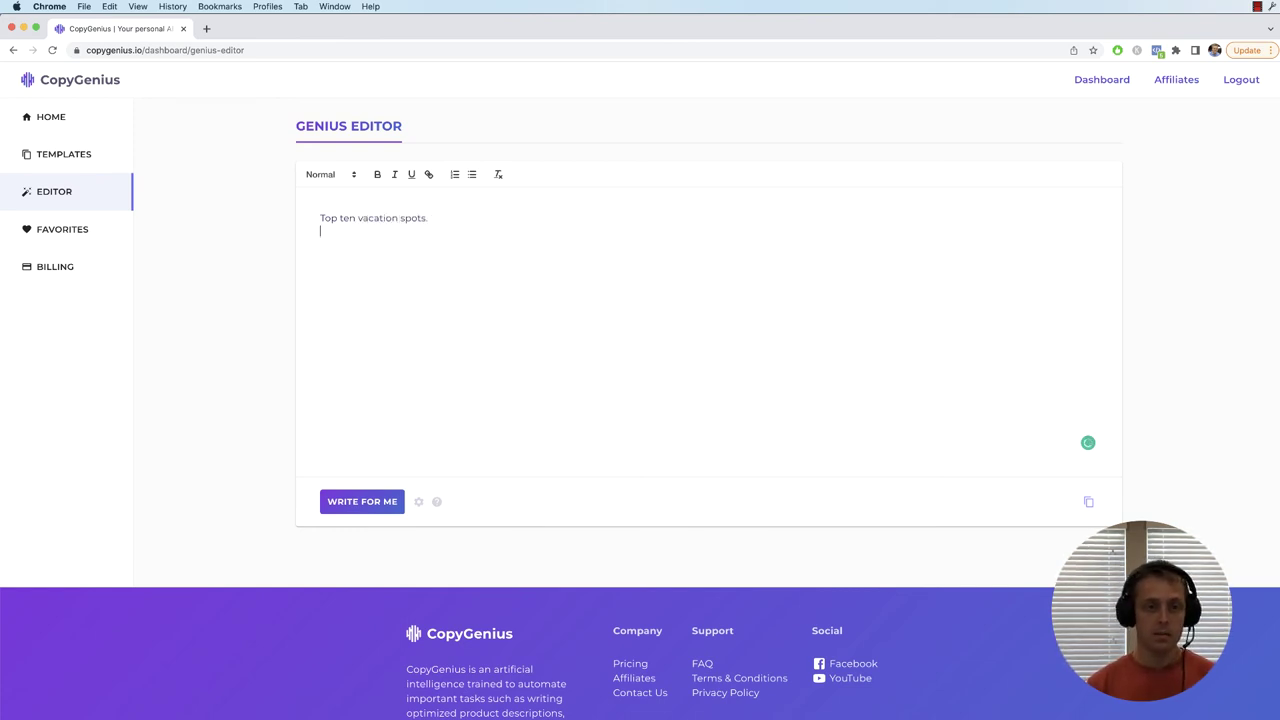
type(" 1.")
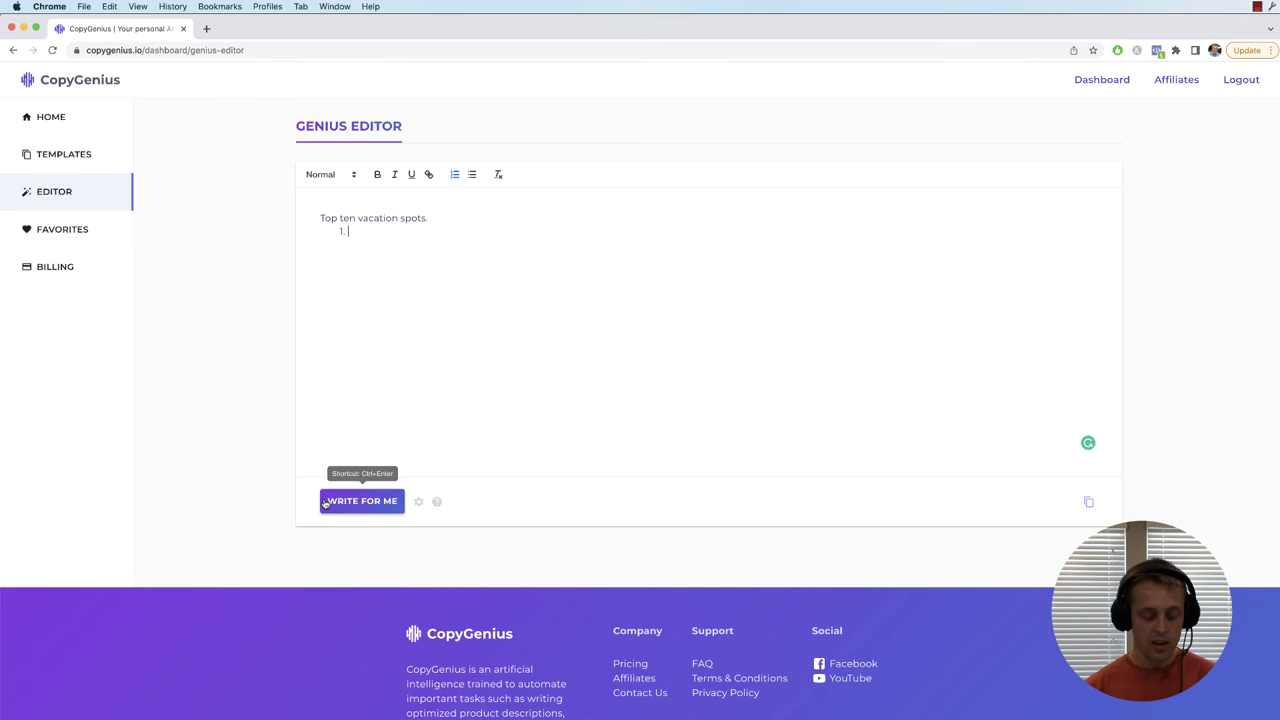
type("NYC: ")
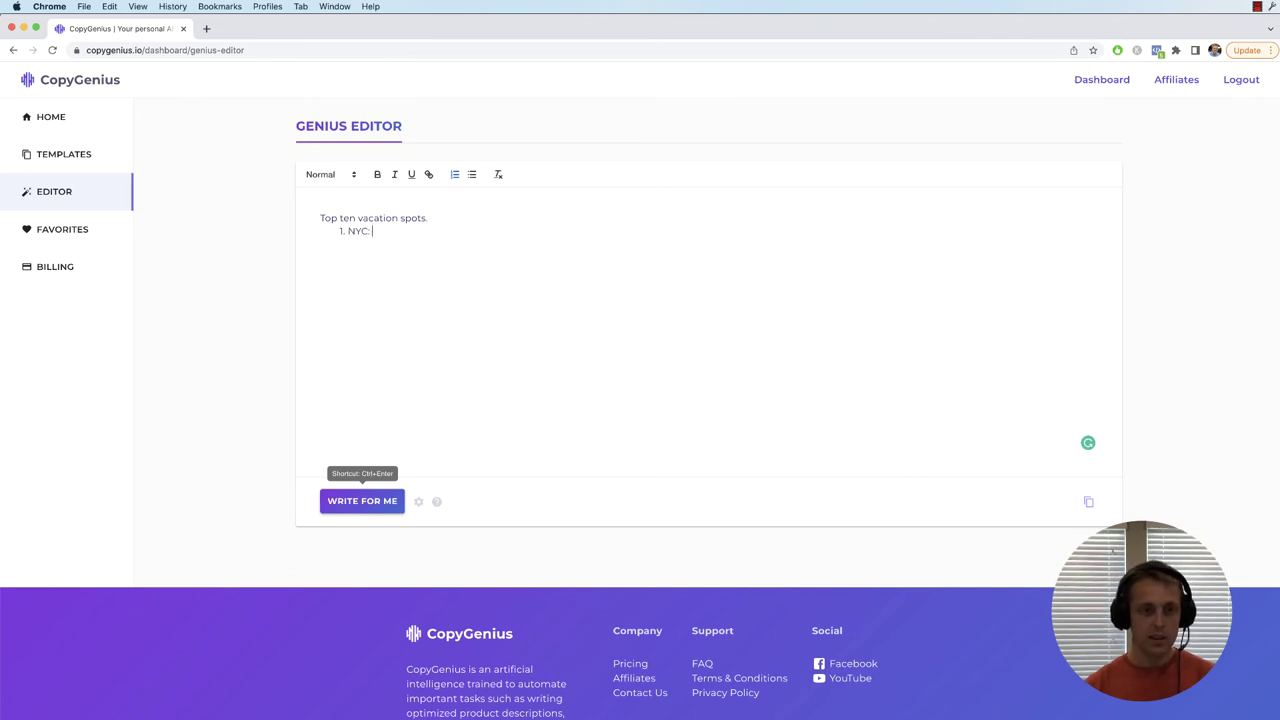
type("Because broadway")
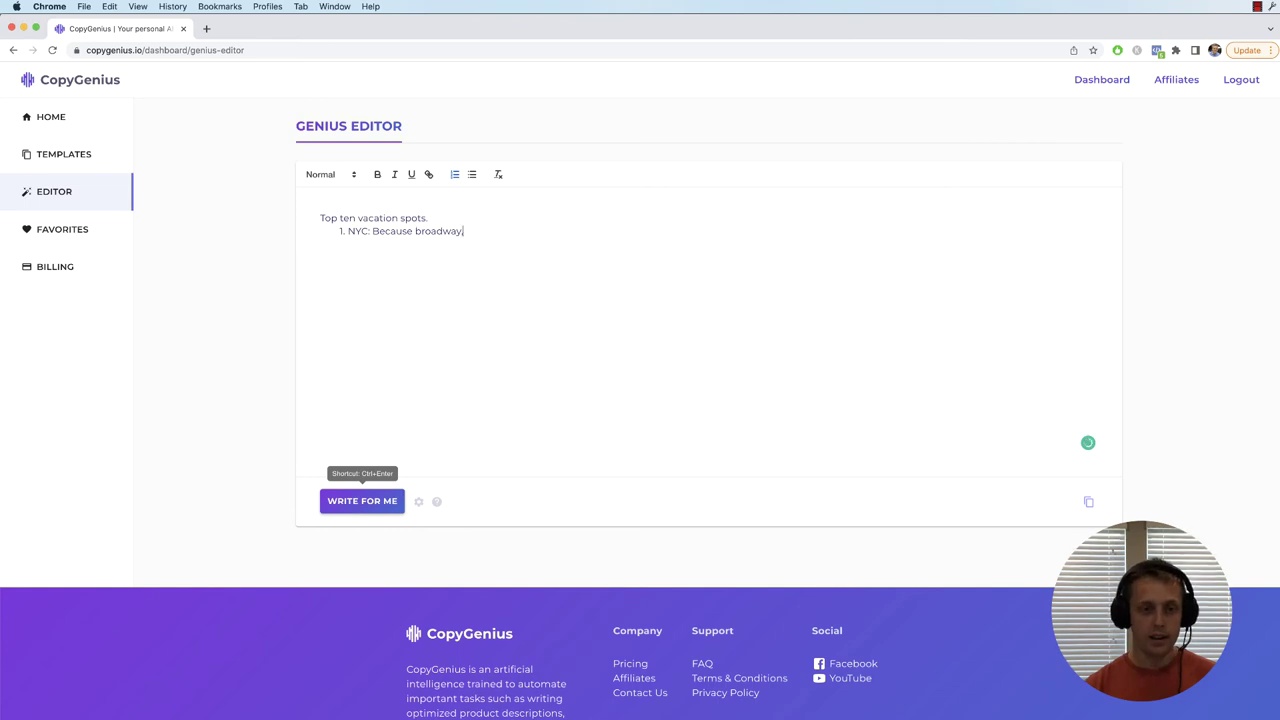
type(", empr")
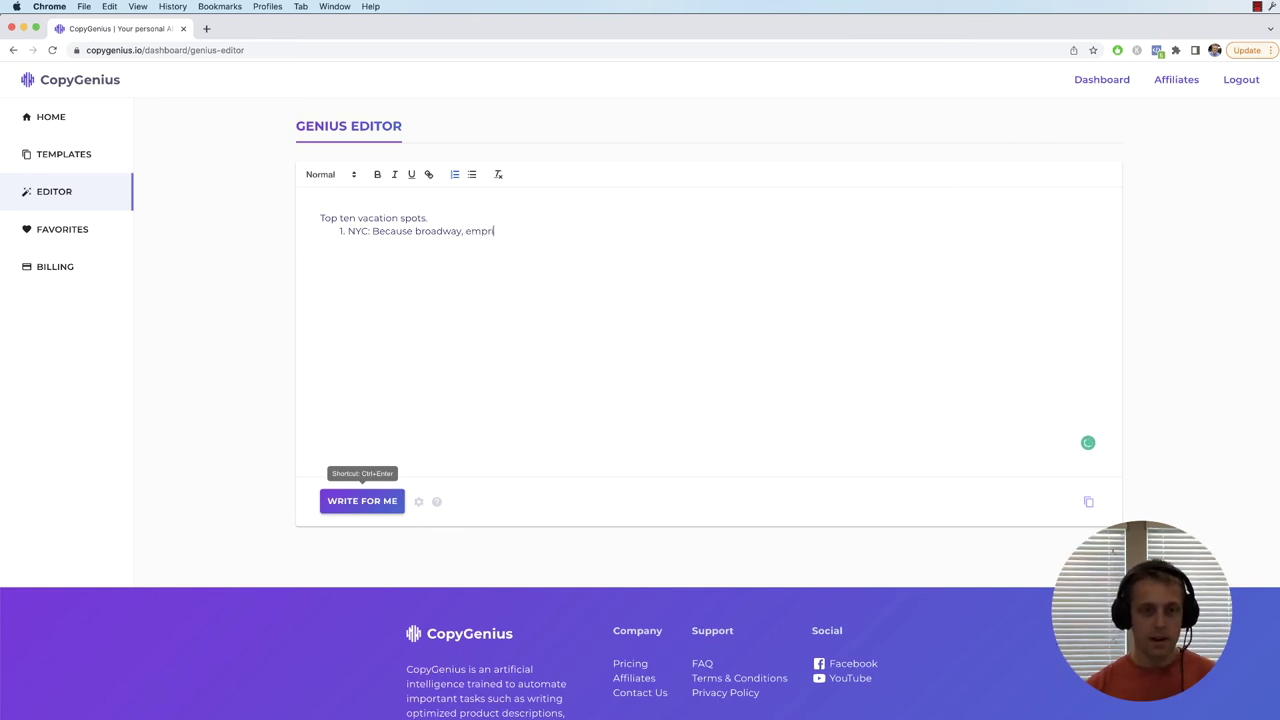
key("BackSpace")
type("ire sta")
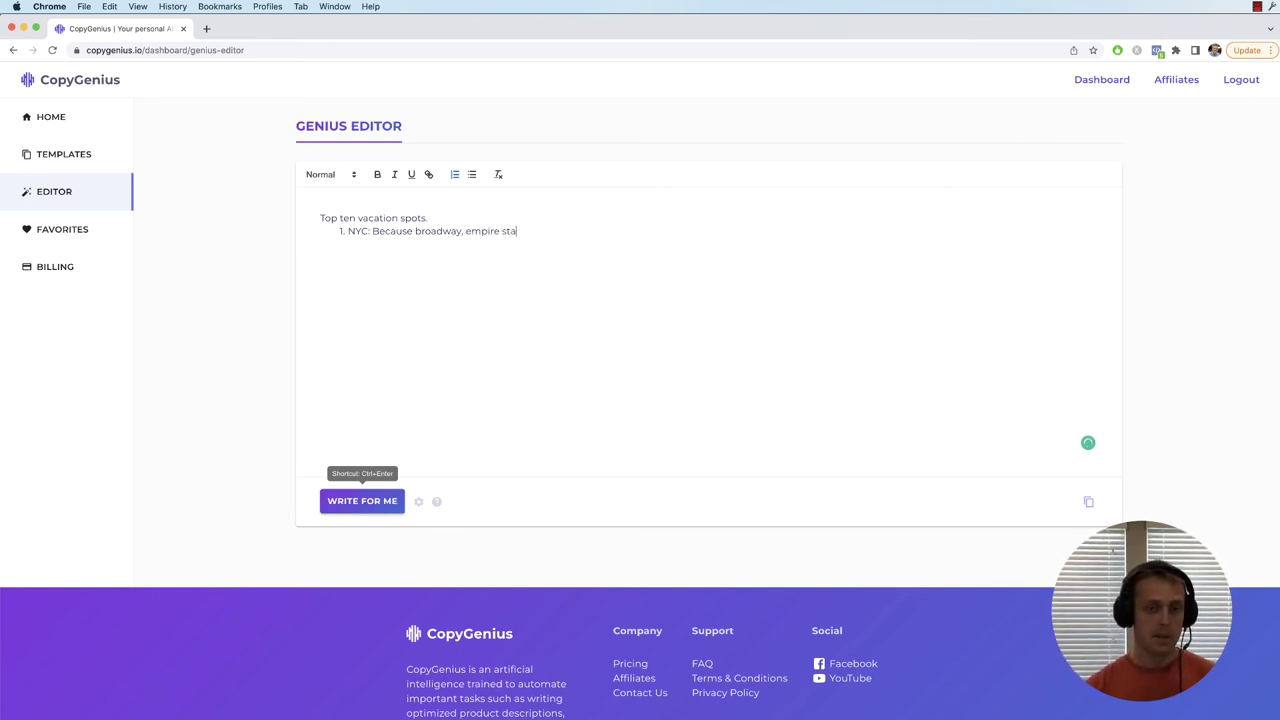
type("te building")
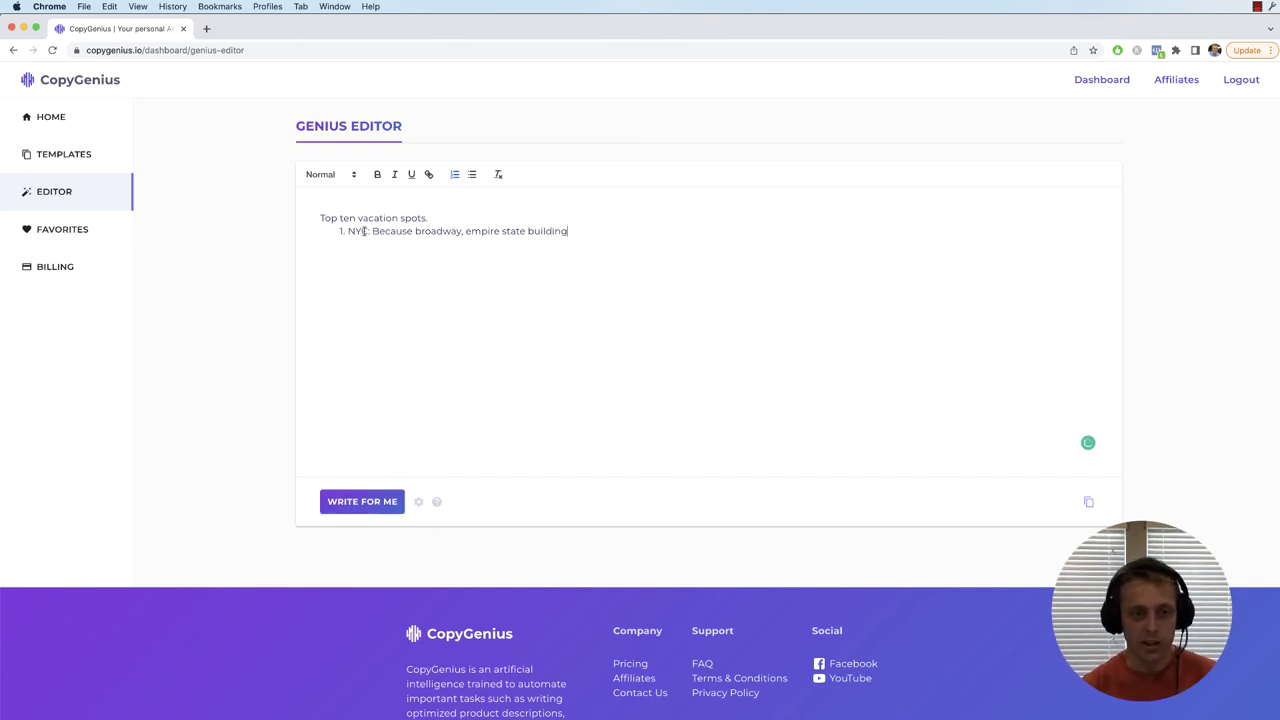
left_click_drag(349, 234, 572, 231)
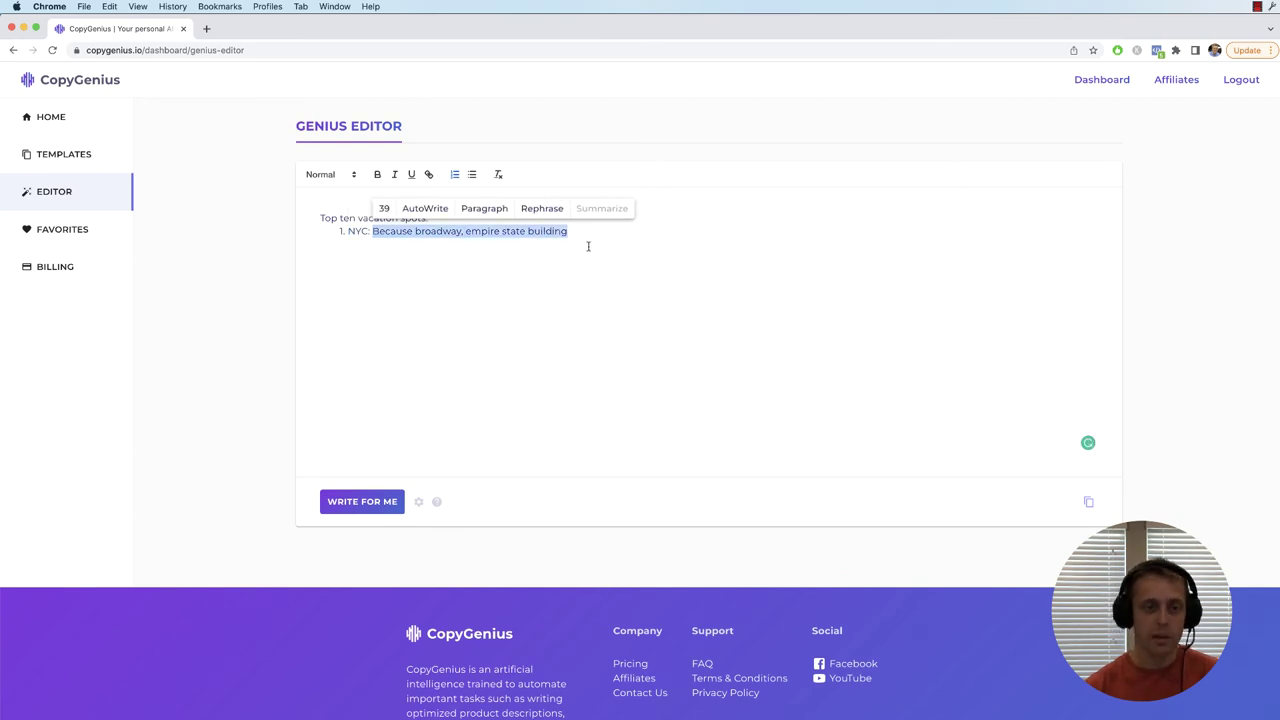
left_click(586, 243)
key("Return")
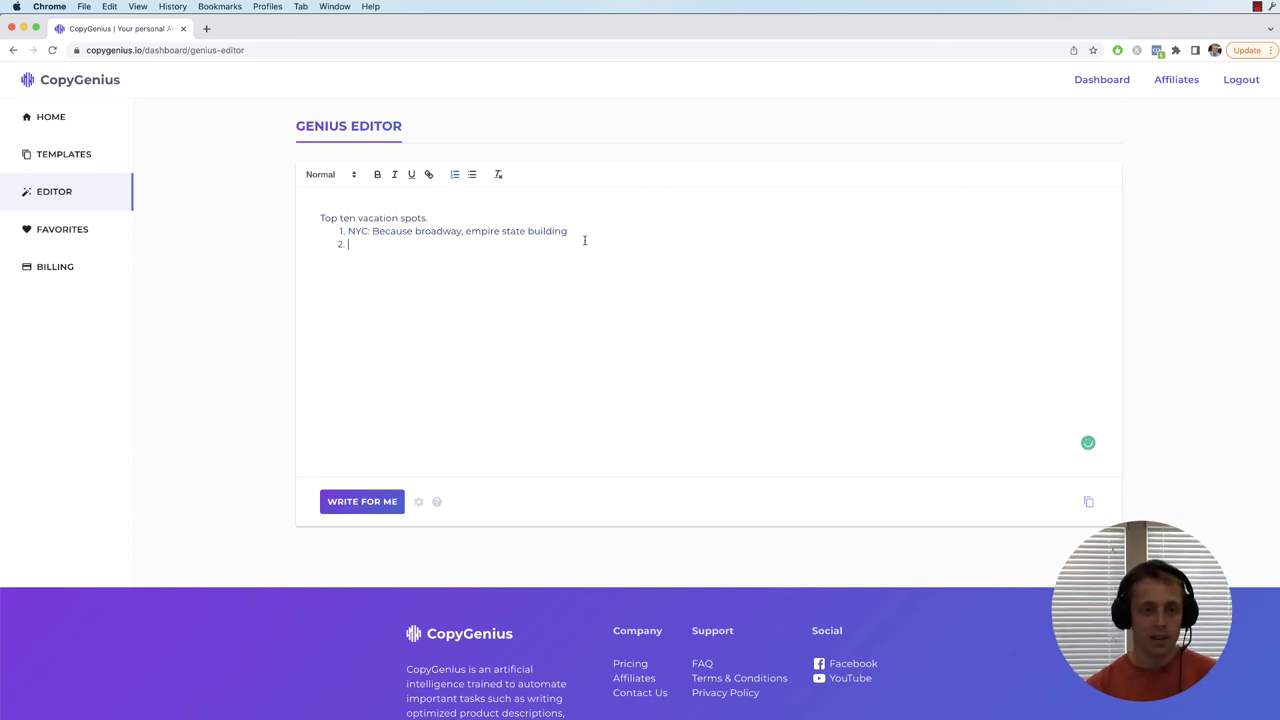
left_click(380, 502)
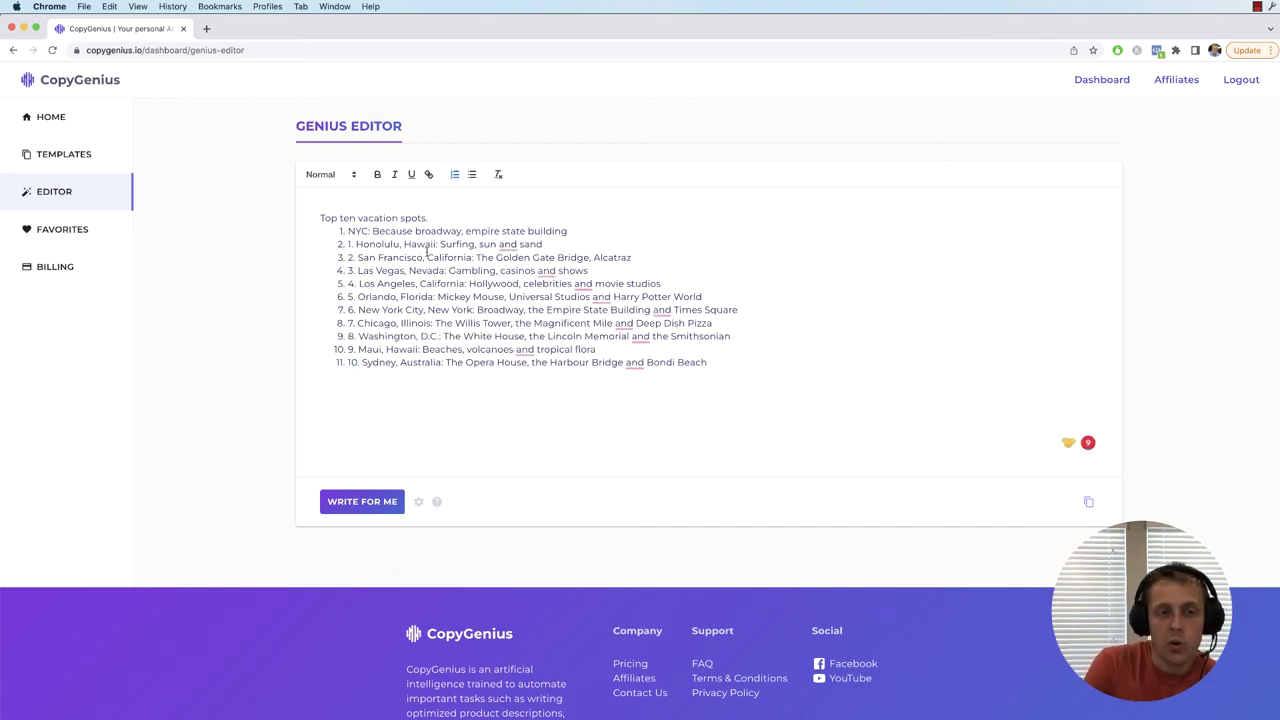
Delete the vacation list and undo repeatedly until the cowboy and dragon story returns.
key("super+a")
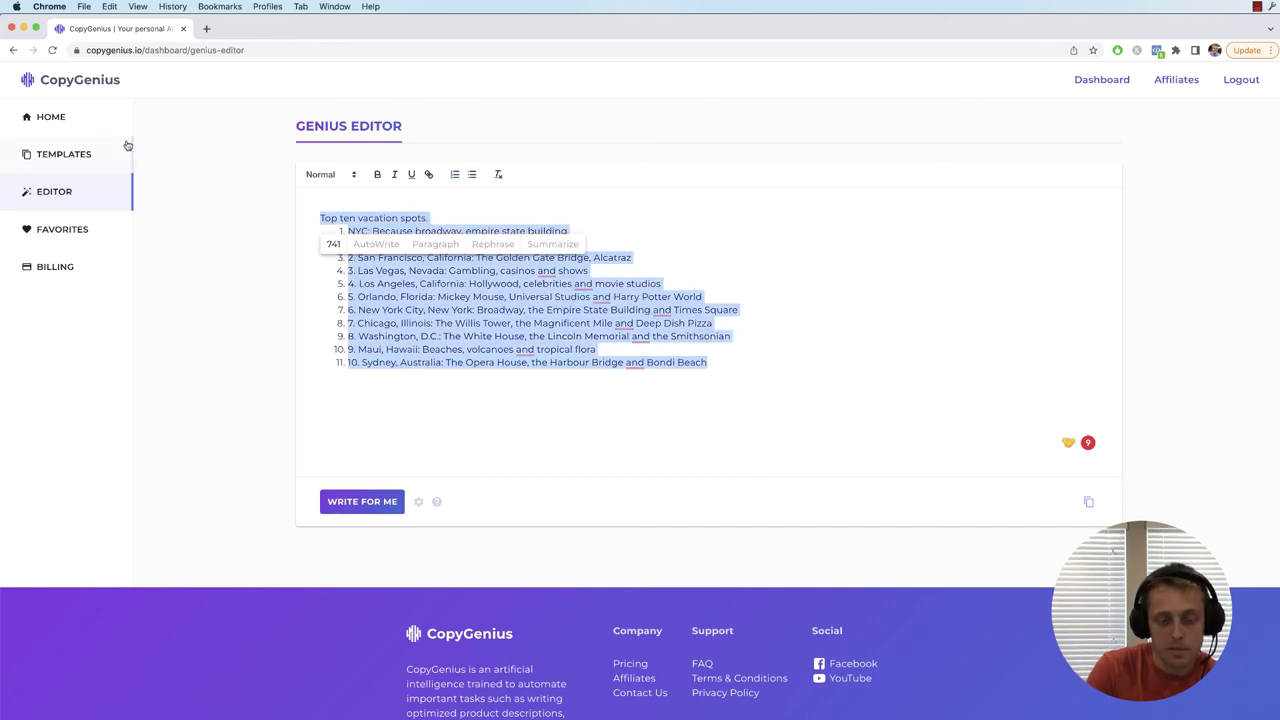
key("BackSpace")
key("BackSpace")
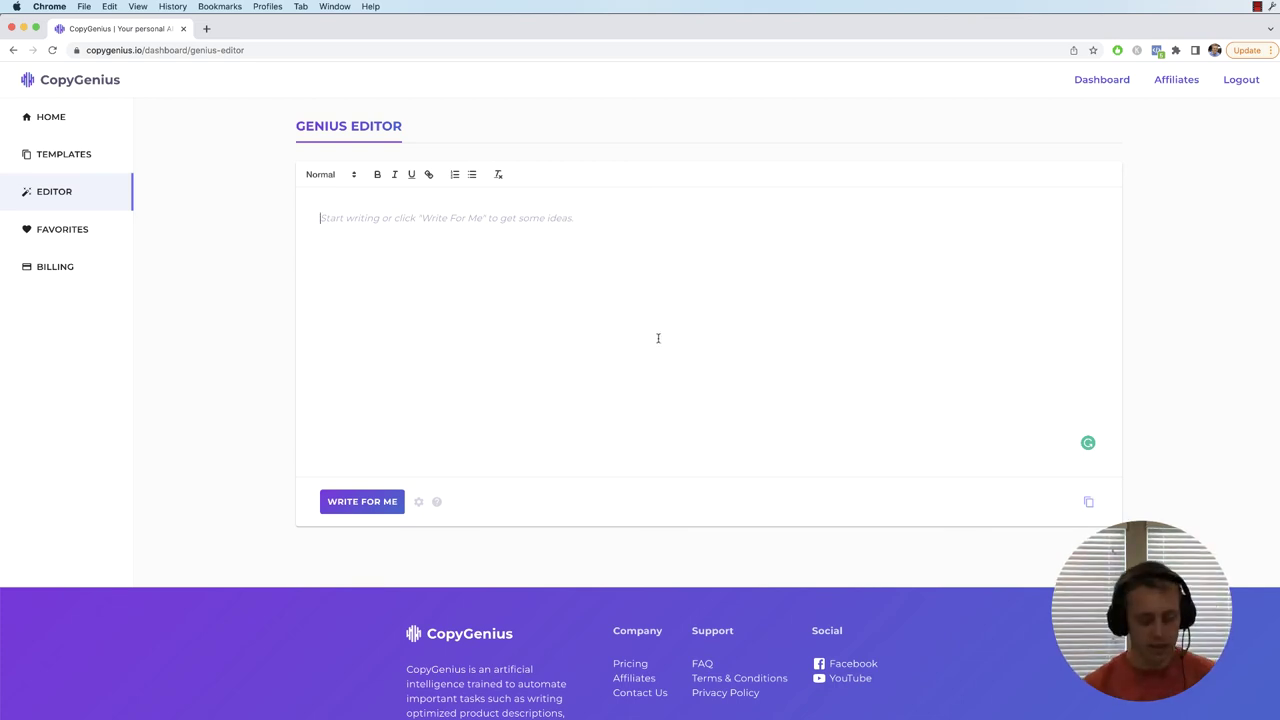
key("super+z")
key("super+z")
key("BackSpace")
key("BackSpace")
key("BackSpace")
key("BackSpace")
key("BackSpace")
key("BackSpace")
key("BackSpace")
key("BackSpace")
key("BackSpace")
key("BackSpace")
key("BackSpace")
key("BackSpace")
key("BackSpace")
key("BackSpace")
key("BackSpace")
key("BackSpace")
key("BackSpace")
key("BackSpace")
key("BackSpace")
key("BackSpace")
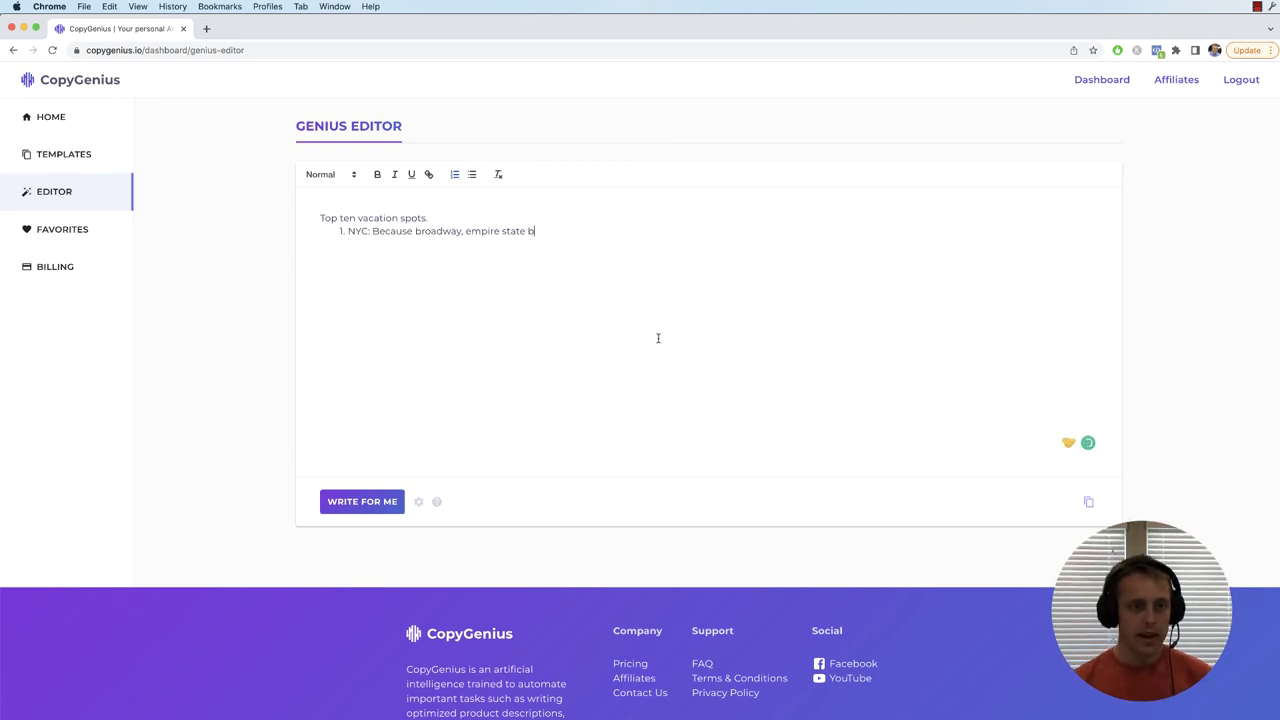
key("BackSpace")
key("BackSpace")
key("BackSpace")
key("BackSpace")
key("BackSpace")
key("BackSpace")
key("BackSpace")
key("BackSpace")
key("BackSpace")
key("BackSpace")
key("BackSpace")
key("BackSpace")
key("BackSpace")
key("BackSpace")
key("BackSpace")
key("BackSpace")
key("BackSpace")
key("BackSpace")
key("BackSpace")
key("BackSpace")
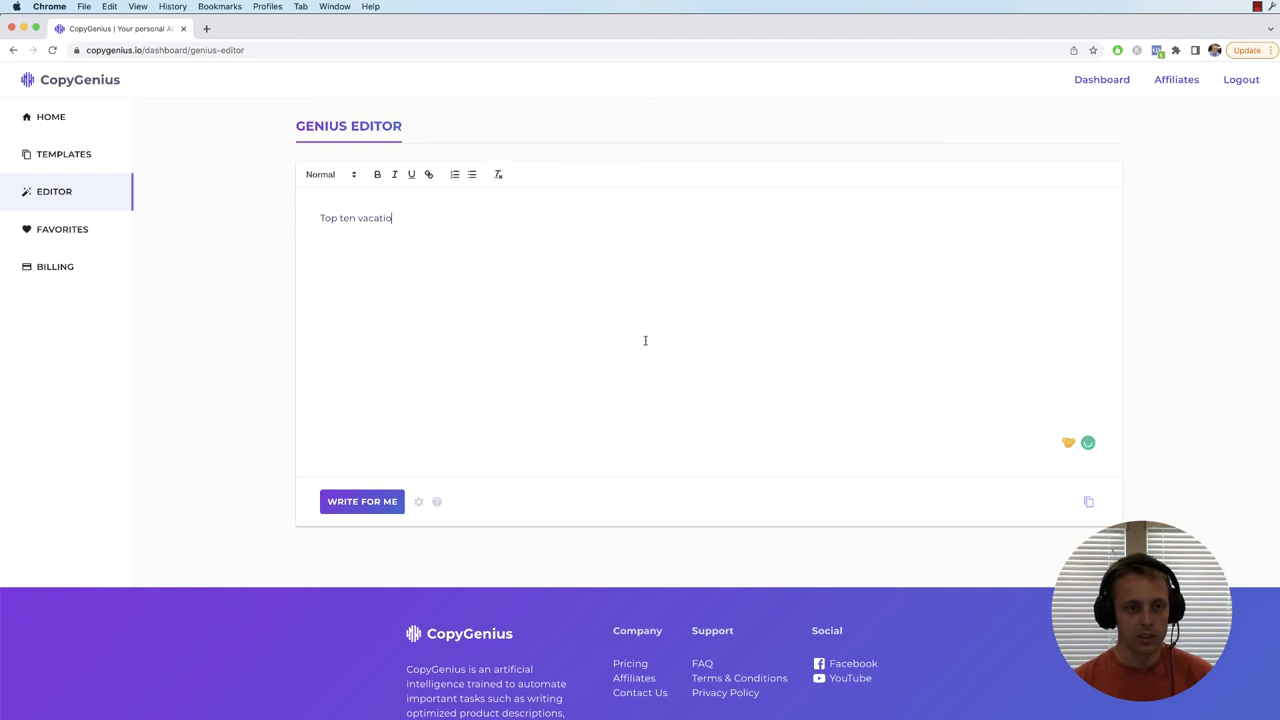
type("This is my Grandma's favorite chicken pot pie recipe: The recipe is simple and only requires a few ingredients. Grandma always starts by preheating the oven to 375 degrees. Then, she mixes together the chicken, vegetables, and cream of chicken soup. After everything is mixed together, she pours the mixture into a 9x13 inch baking dish. Then, she tops it with a frozen pie crust. Grandma bakes the pot pie for 45 minutes, or until the crust is golden brown. This recipe is one of my favorites because it's so easy to make and it's always so delicious.")
key("super+z")
key("super+z")
key("super+z")
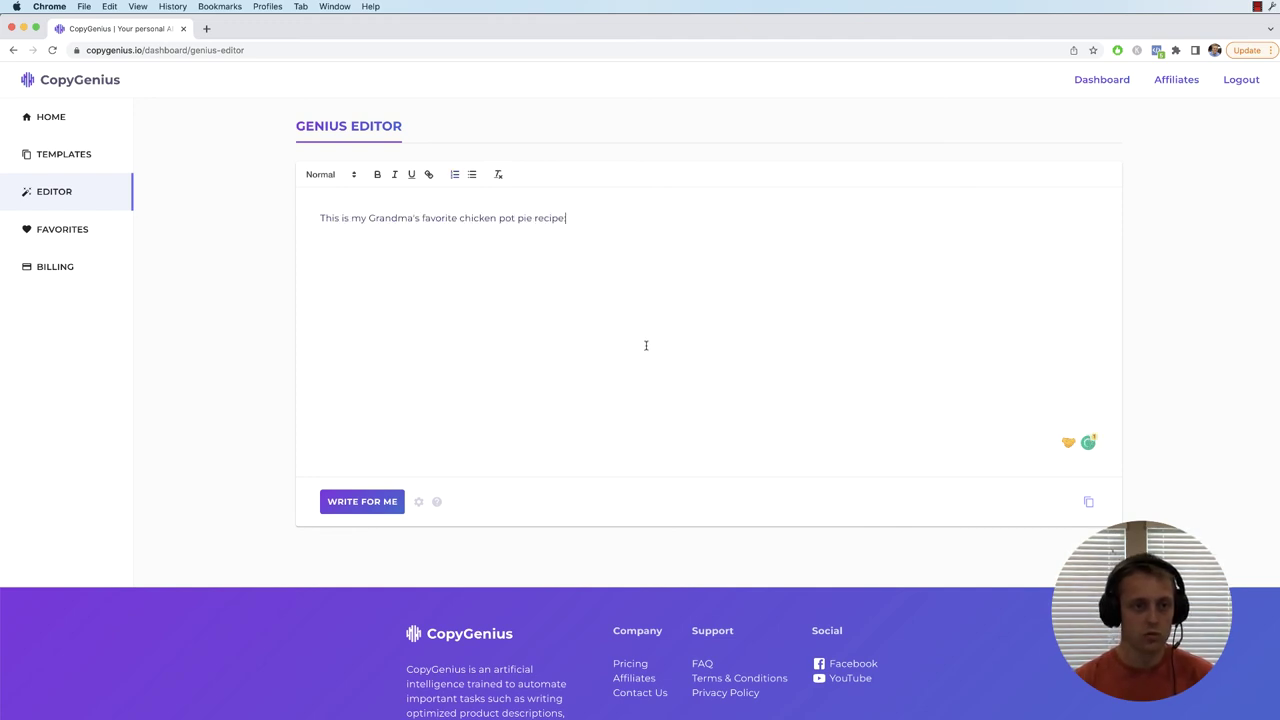
key("BackSpace")
key("BackSpace")
key("BackSpace")
key("BackSpace")
key("BackSpace")
key("BackSpace")
key("BackSpace")
key("BackSpace")
key("BackSpace")
key("BackSpace")
key("BackSpace")
key("BackSpace")
key("BackSpace")
key("BackSpace")
key("BackSpace")
key("BackSpace")
key("BackSpace")
key("BackSpace")
key("BackSpace")
key("BackSpace")
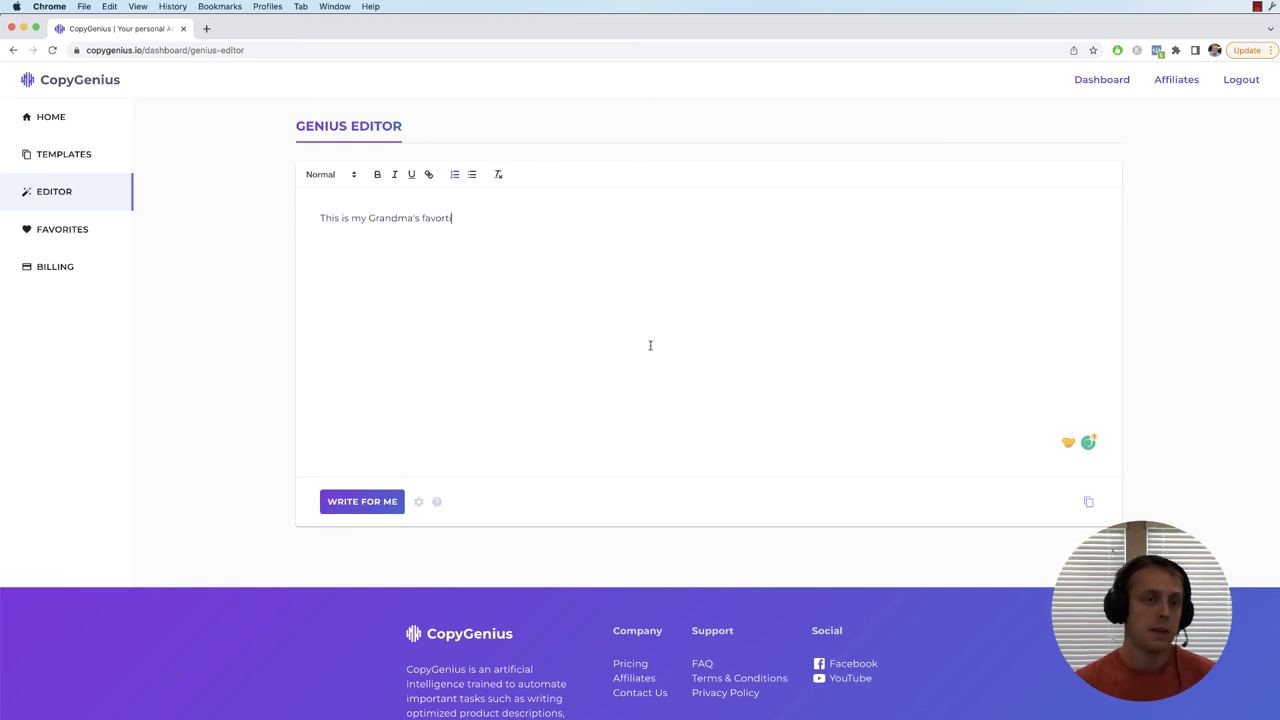
key("BackSpace")
key("BackSpace")
key("BackSpace")
key("BackSpace")
key("BackSpace")
key("BackSpace")
key("BackSpace")
key("BackSpace")
key("BackSpace")
key("BackSpace")
key("BackSpace")
key("BackSpace")
key("BackSpace")
type("A mysterious cowboy enters the town one foggy evening. The cowboy is wearing a long black trenchcoat and a black cowboy hat. He has a scar on his right cheek. He doesn't say anything as he walks through the town. He goes into the saloon and orders a drink. The bartender serves the cowboy his drink and asks him what his name is. The cowboy replies, \"They call me the Man with No Name.\" The bartender tells the cowboy that he's never seen him in town before. The cowboy says that he's just passing through. When all of a sudden a giant dragon crashes into the bar.  The Cowboy looks at the dragon and then back at the bartender and says \"I'll be damned\".  The bartender pulls out a shotgun from under the counter and tells the cowboy to get out of the way.  The cowboy moves to the side and the bartender starts firing at the dragon.")
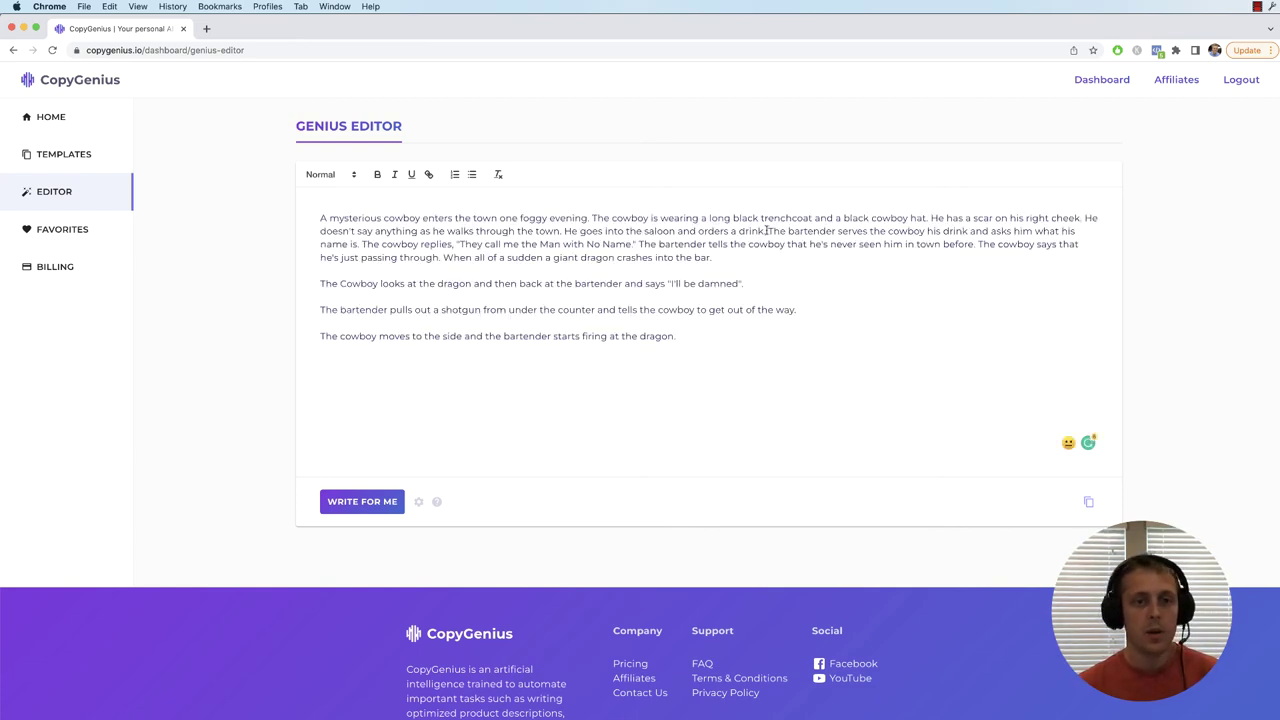
Check the restored four-paragraph story by selecting its paragraphs in turn.
left_click(711, 257)
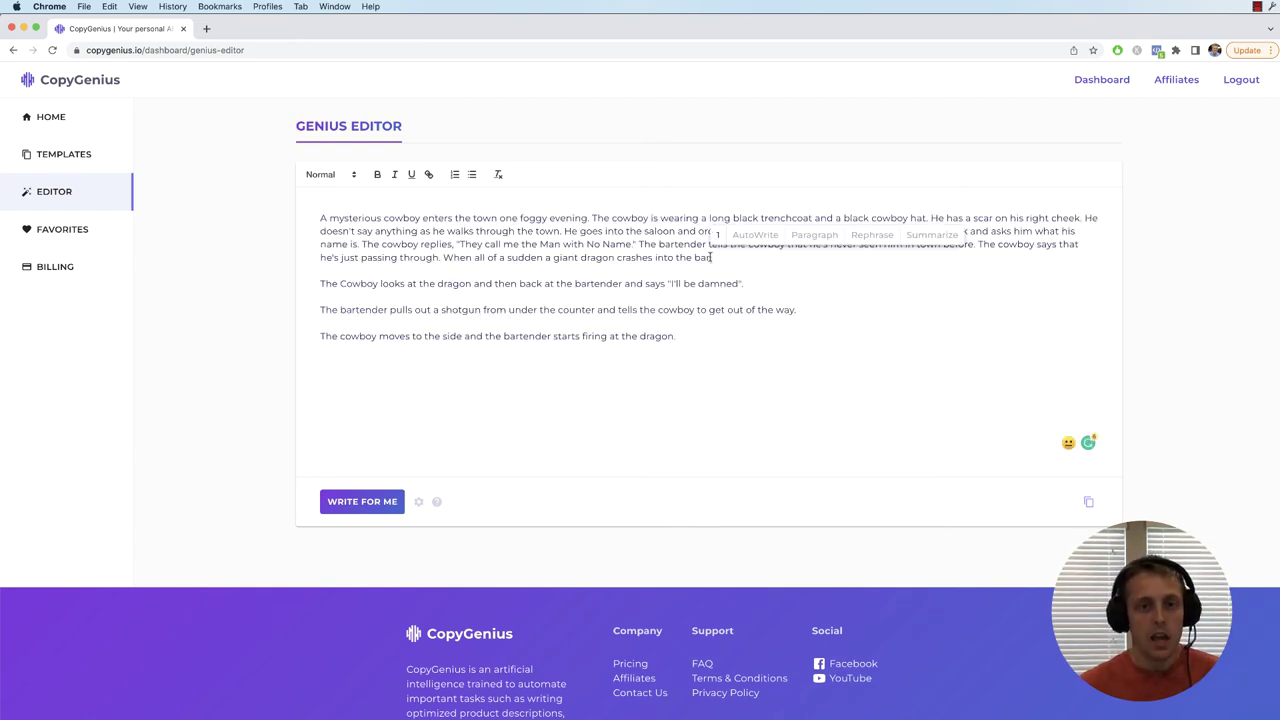
left_click(726, 338)
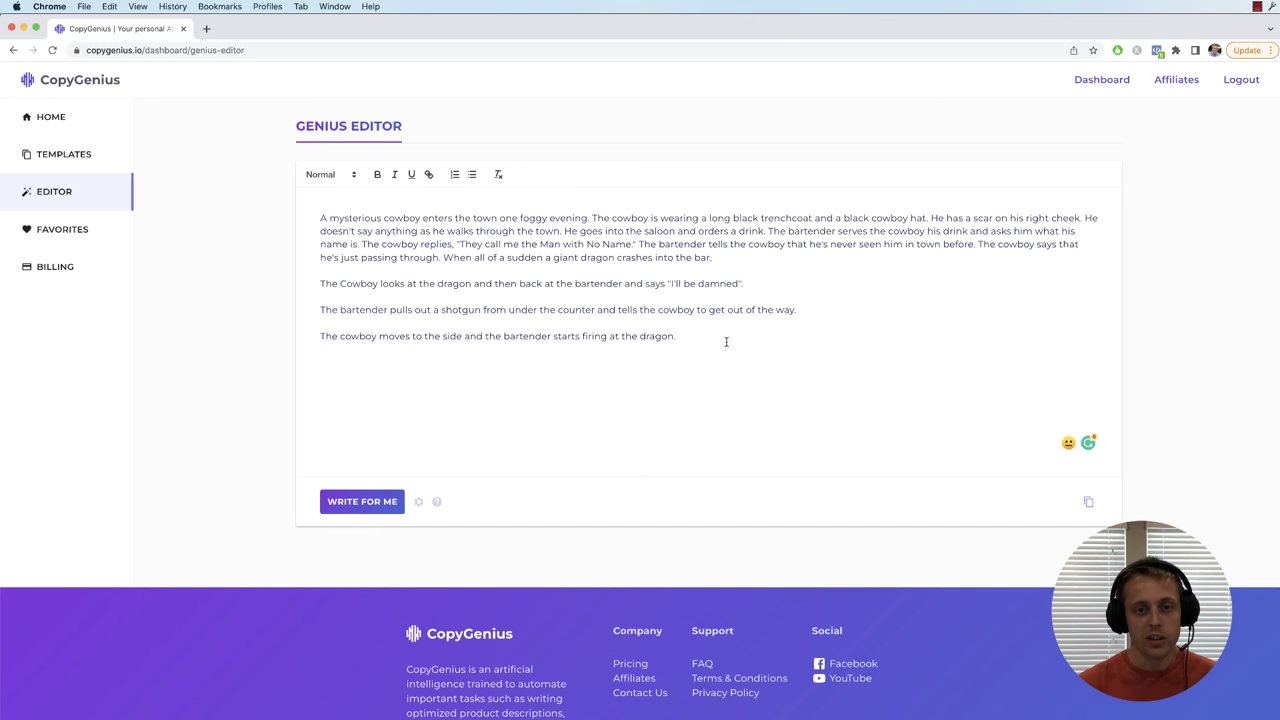
left_click_drag(717, 341, 465, 268)
left_click(800, 476)
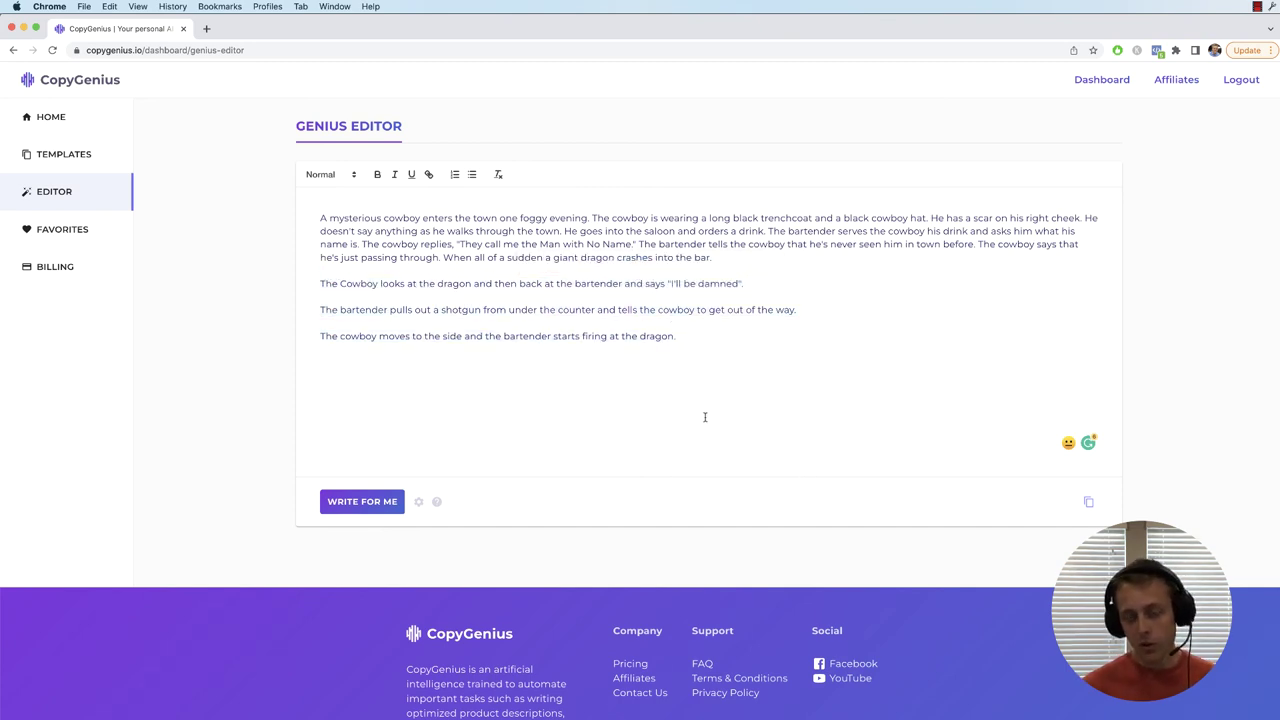
left_click(741, 334)
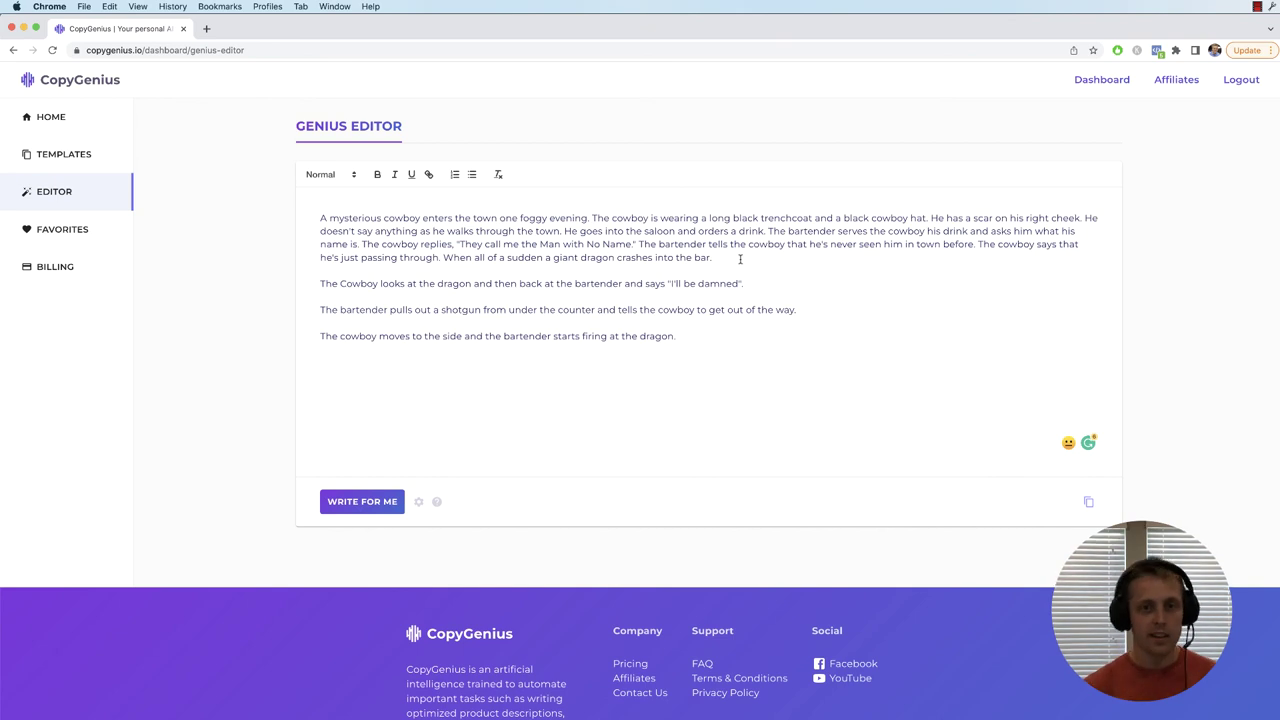
left_click_drag(740, 259, 318, 217)
left_click(435, 318)
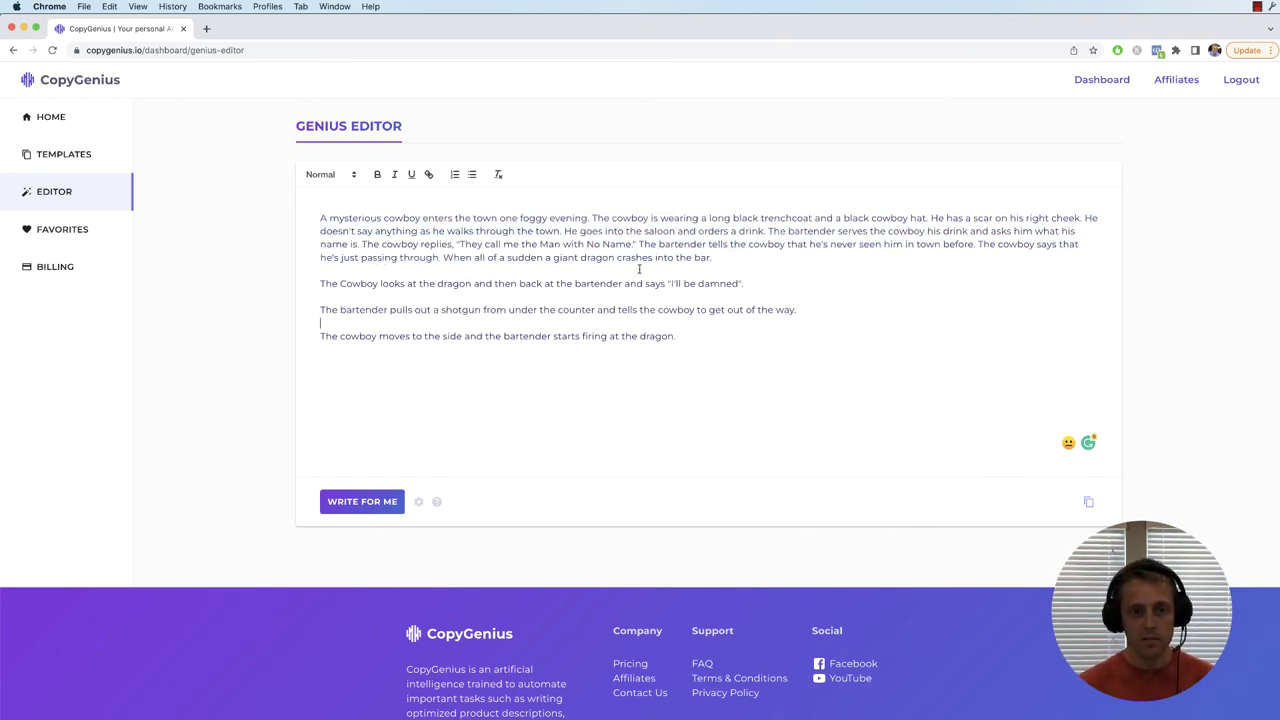
Select the second paragraph's sentence about the cowboy's reaction and have the AI rephrase it.
left_click_drag(745, 284, 320, 284)
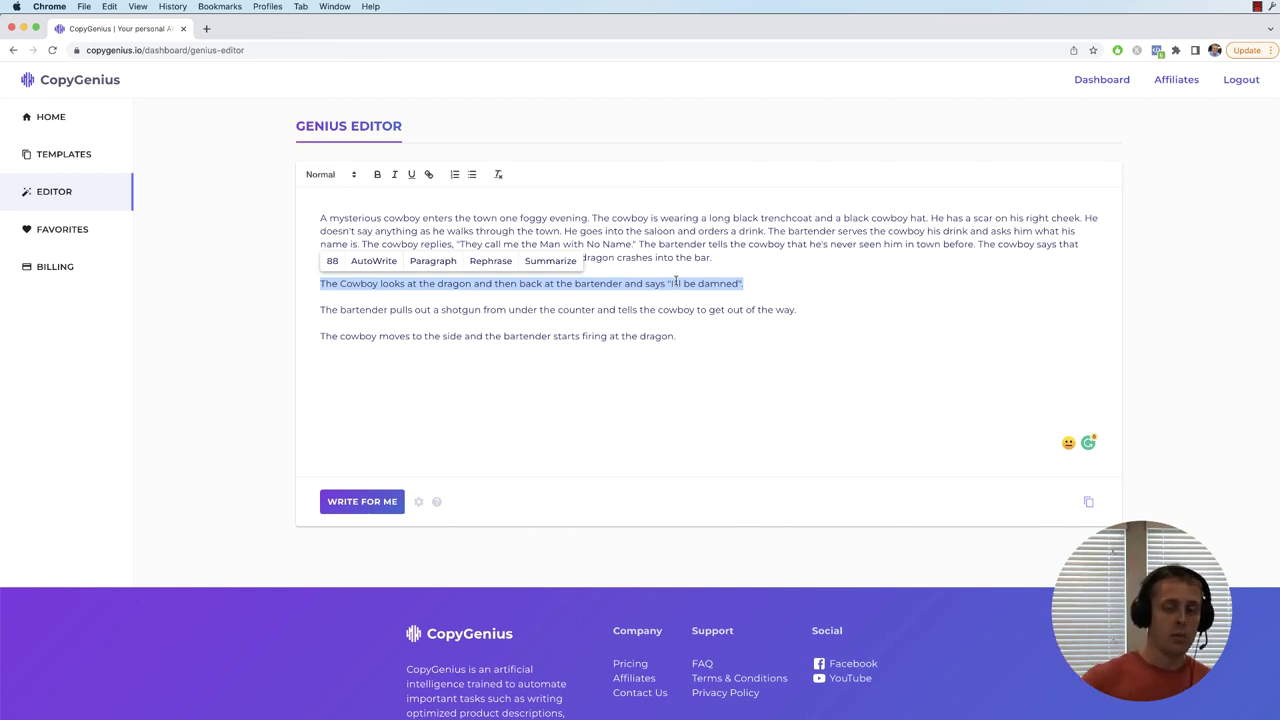
left_click(482, 264)
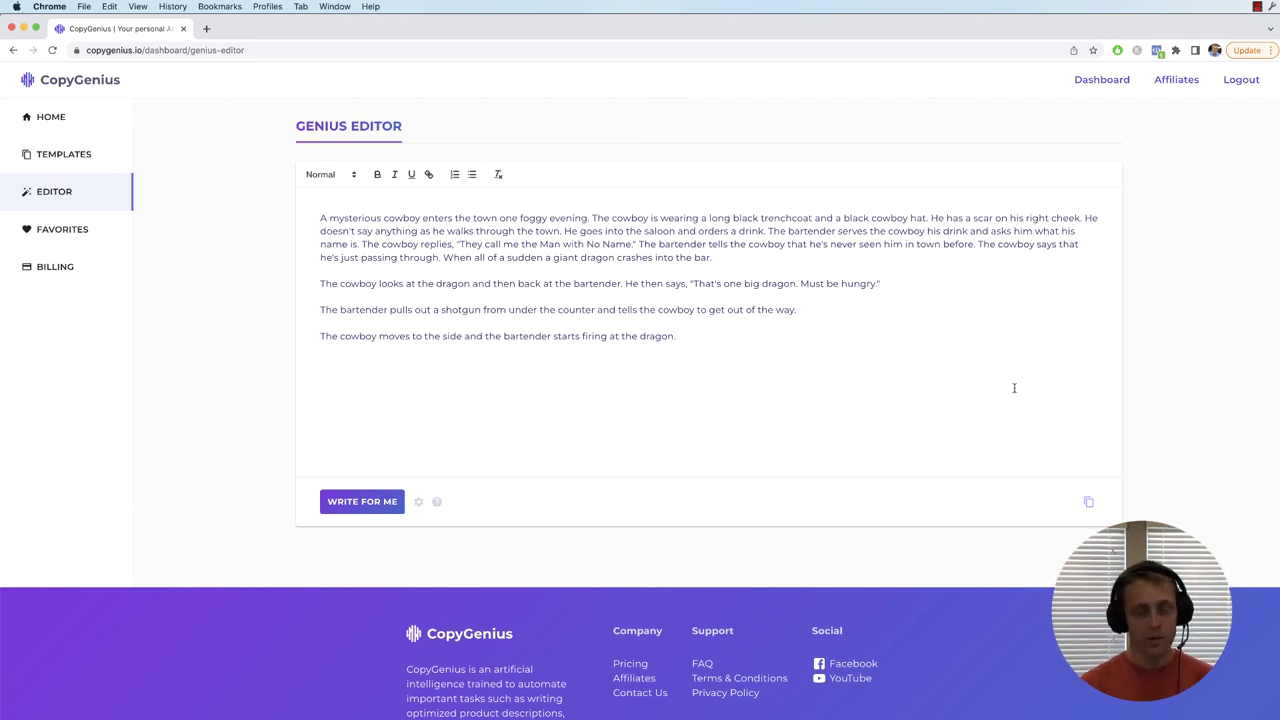
left_click_drag(799, 350, 284, 190)
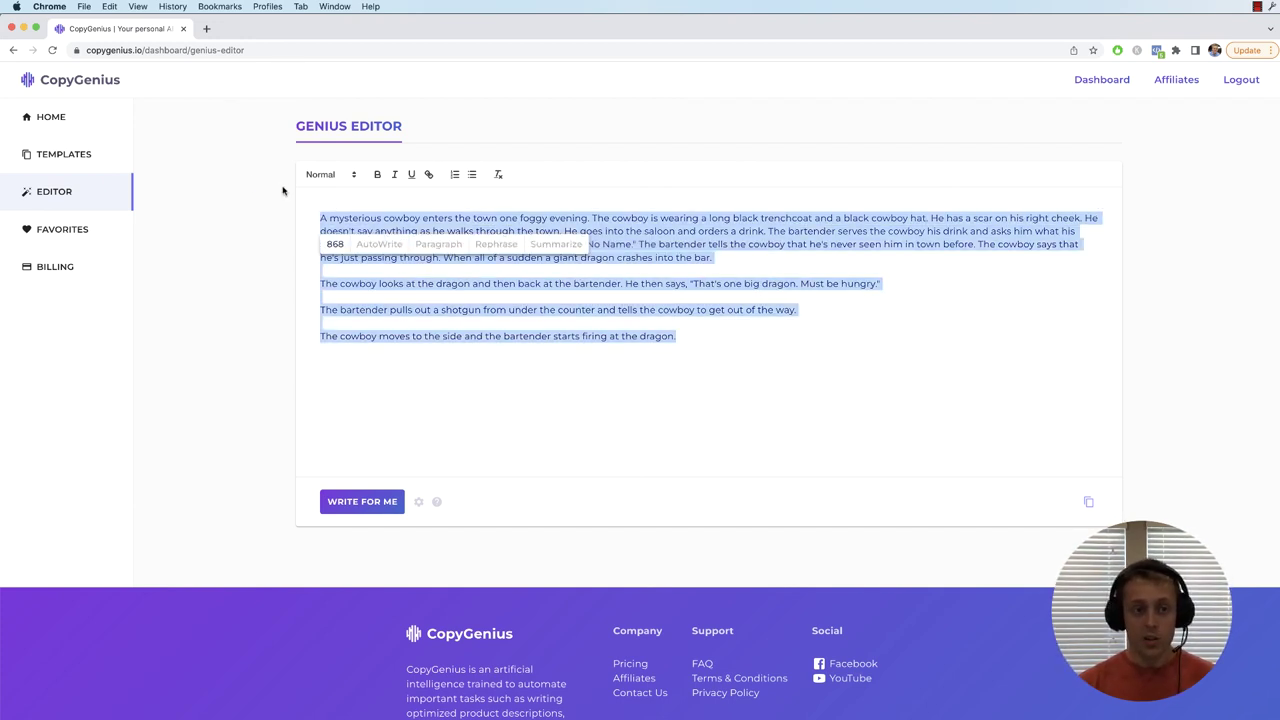